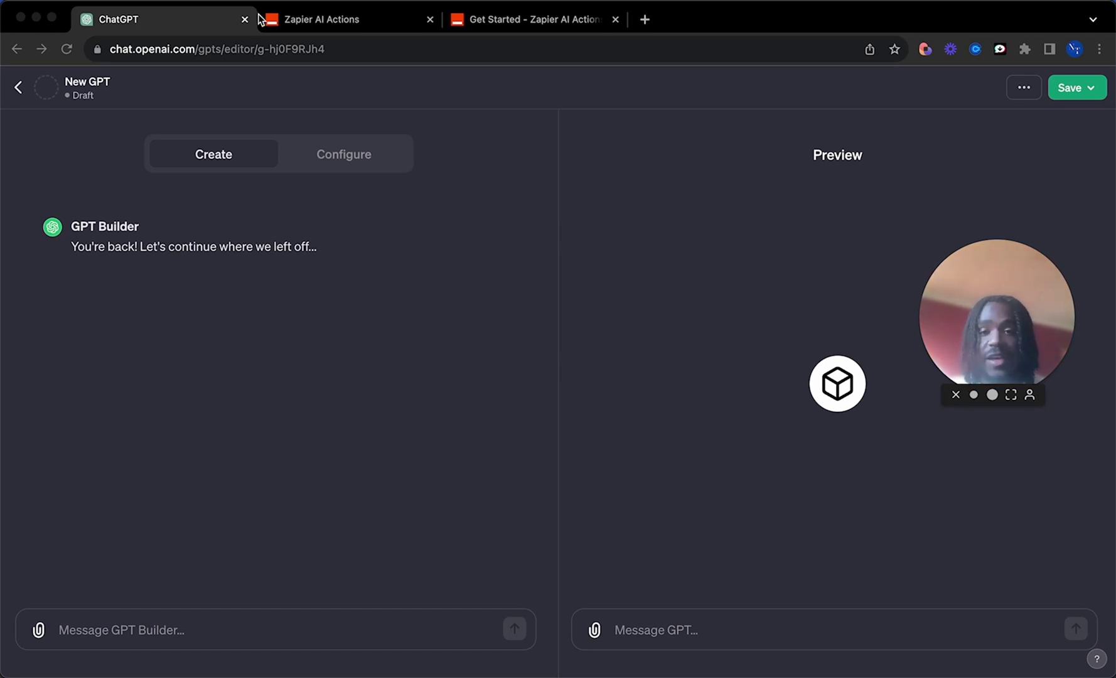
Step: Copy the special OpenAPI schema URL from the Get started section of Zapier's AI Actions docs
{"action": "left_click", "coordinate": [609, 208]}
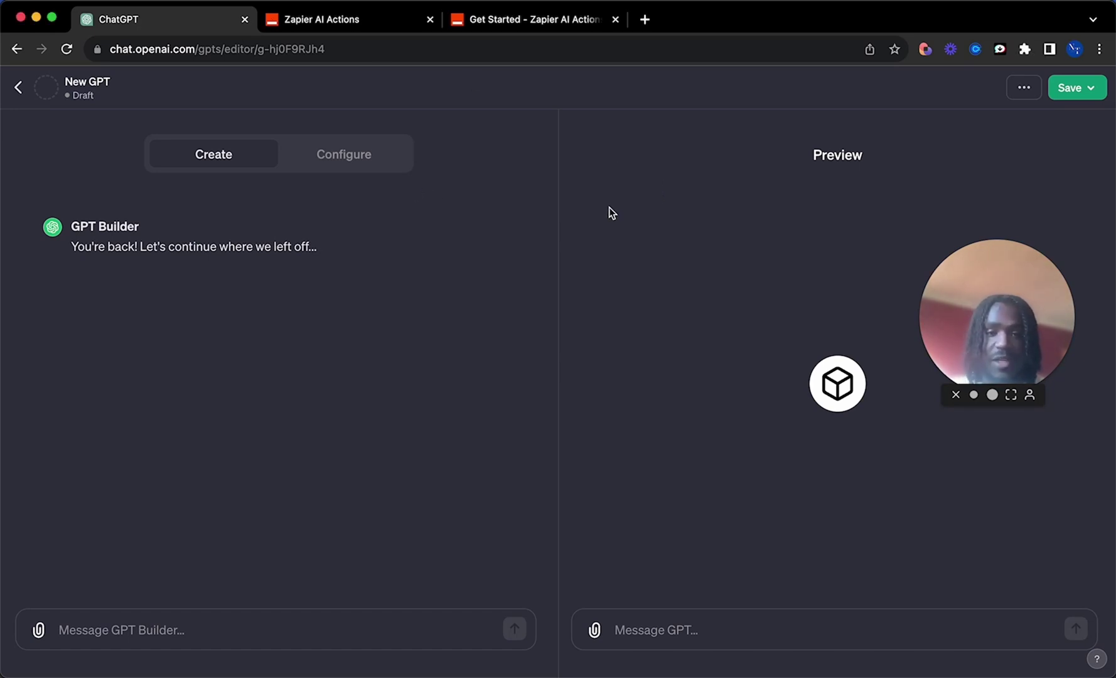
{"action": "left_click", "coordinate": [531, 19]}
{"action": "scroll", "coordinate": [440, 359], "scroll_direction": "up", "scroll_amount": 10}
{"action": "scroll", "coordinate": [439, 355], "scroll_direction": "down", "scroll_amount": 10}
{"action": "scroll", "coordinate": [439, 354], "scroll_direction": "up", "scroll_amount": 10}
{"action": "scroll", "coordinate": [373, 118], "scroll_direction": "down", "scroll_amount": 1}
{"action": "scroll", "coordinate": [343, 636], "scroll_direction": "down", "scroll_amount": 9}
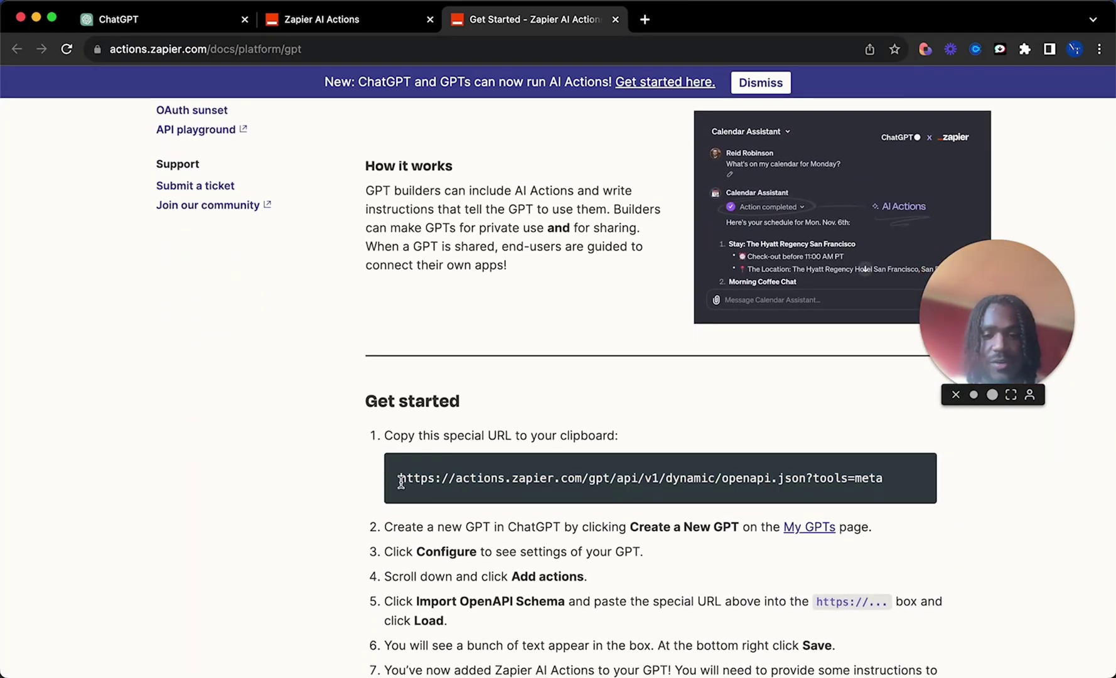
{"action": "left_click_drag", "start_coordinate": [401, 480], "coordinate": [901, 482]}
{"action": "key", "text": "super+c"}
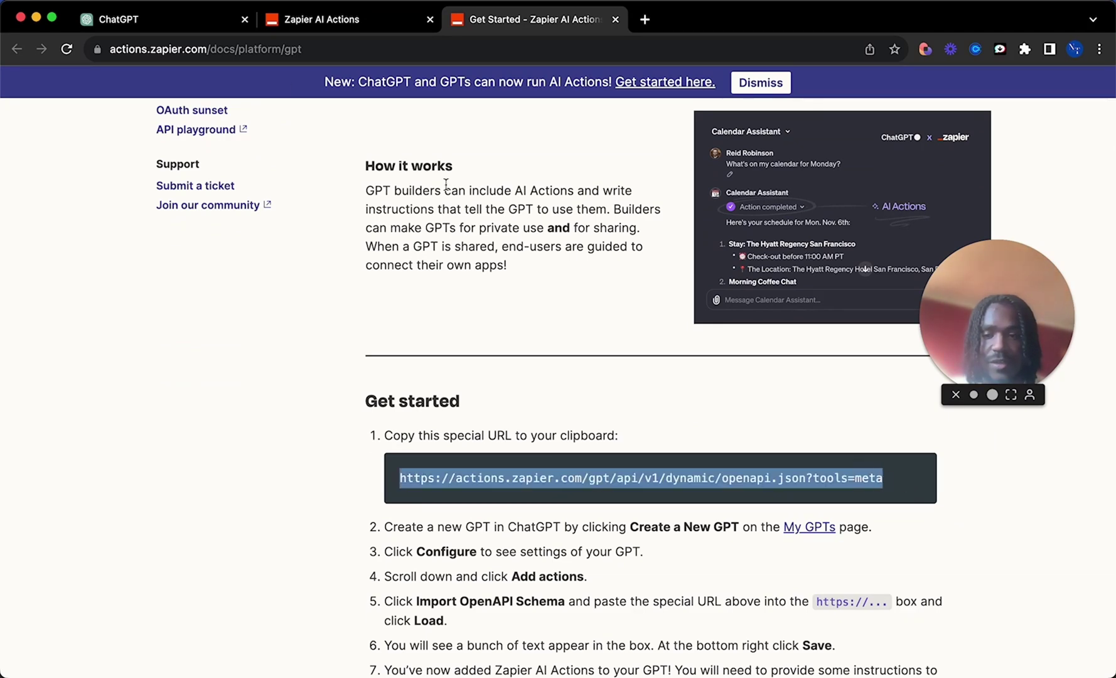
{"action": "left_click", "coordinate": [113, 19]}
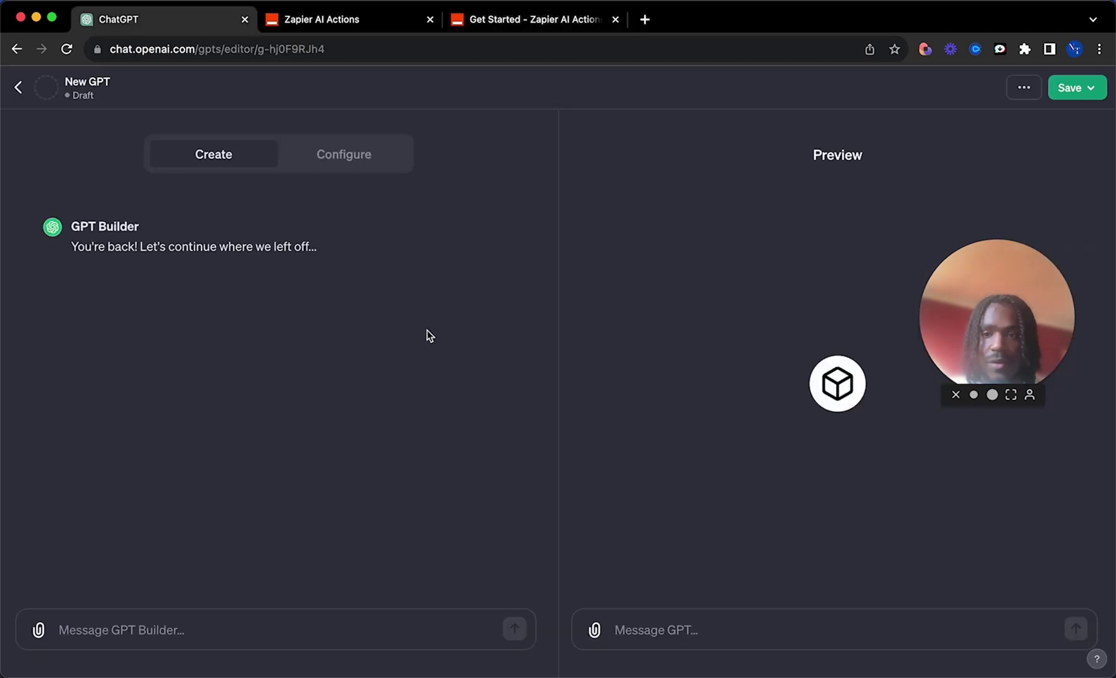
Step: Add a GPT action by importing the Zapier OpenAPI schema from the pasted URL
{"action": "left_click", "coordinate": [319, 166]}
{"action": "scroll", "coordinate": [189, 486], "scroll_direction": "down", "scroll_amount": 3}
{"action": "left_click", "coordinate": [86, 641]}
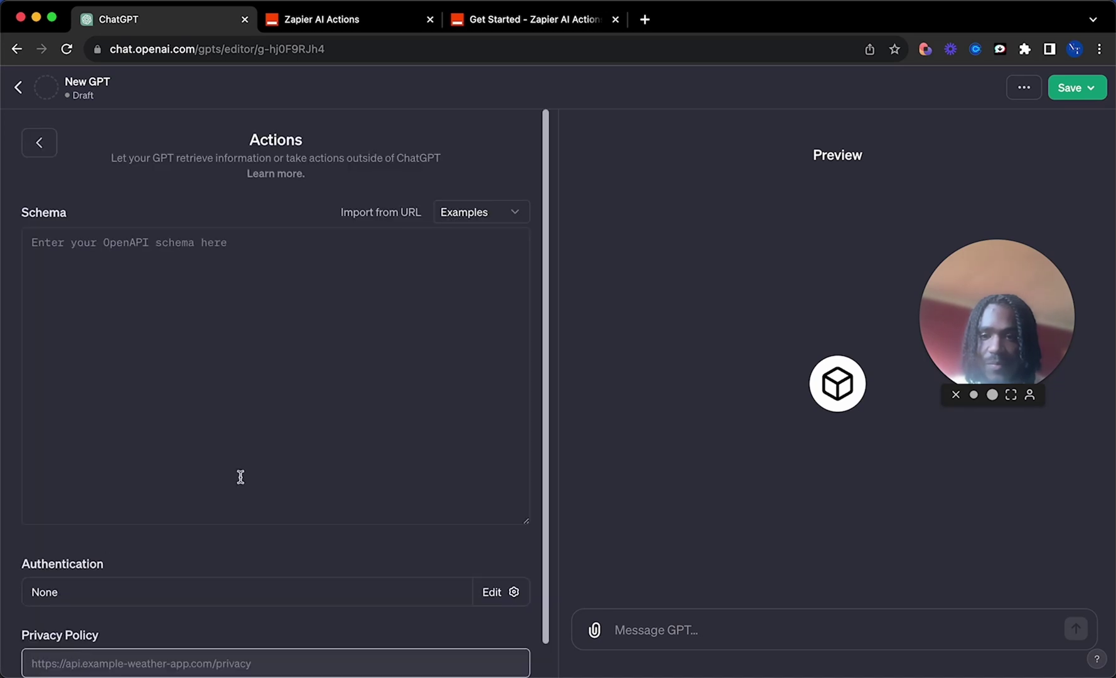
{"action": "left_click", "coordinate": [390, 215]}
{"action": "key", "text": "super+v"}
{"action": "left_click", "coordinate": [462, 219]}
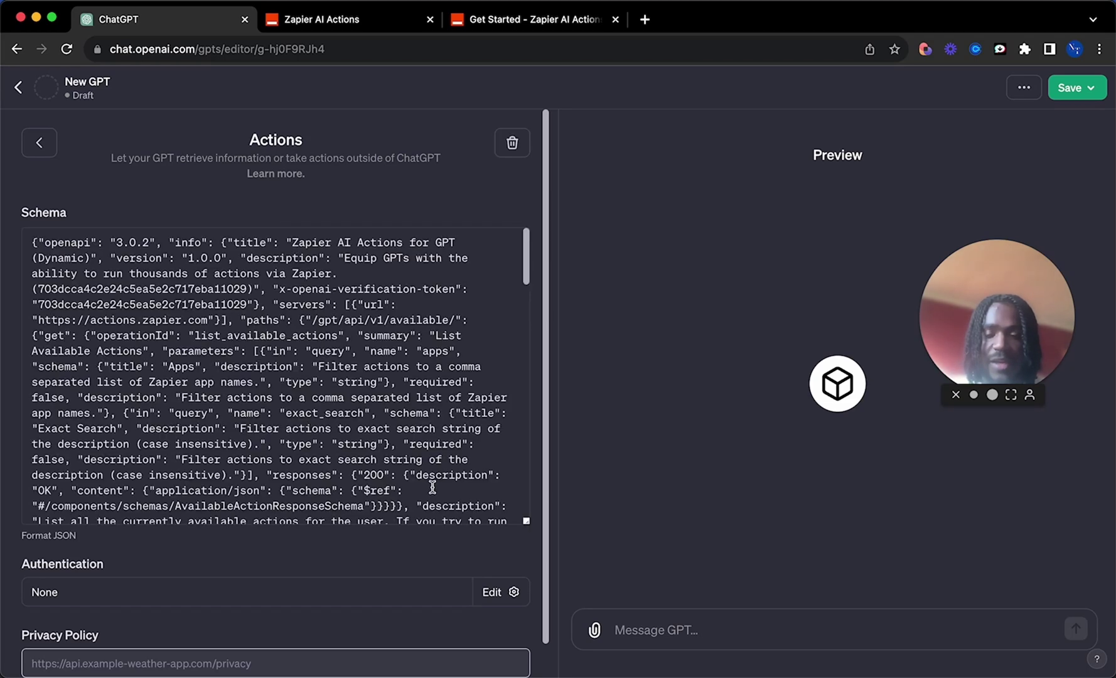
Step: Review the imported run_action and list_available_actions endpoints, then return to the main builder
{"action": "scroll", "coordinate": [433, 439], "scroll_direction": "down", "scroll_amount": 10}
{"action": "scroll", "coordinate": [433, 487], "scroll_direction": "down", "scroll_amount": 10}
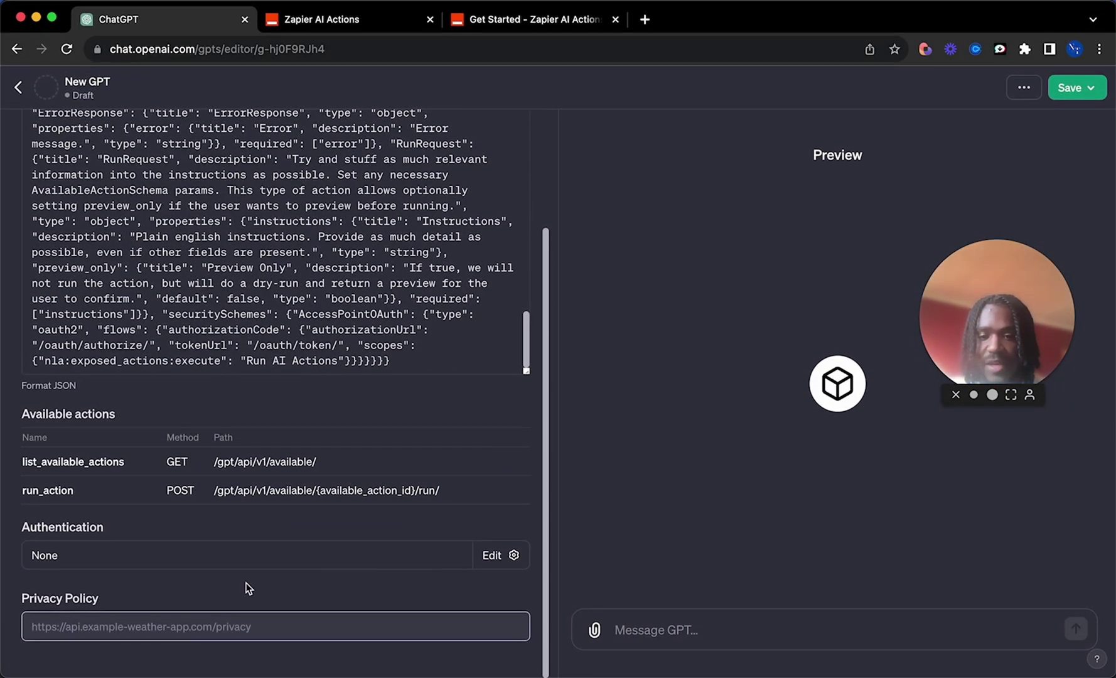
{"action": "scroll", "coordinate": [260, 564], "scroll_direction": "up", "scroll_amount": 2}
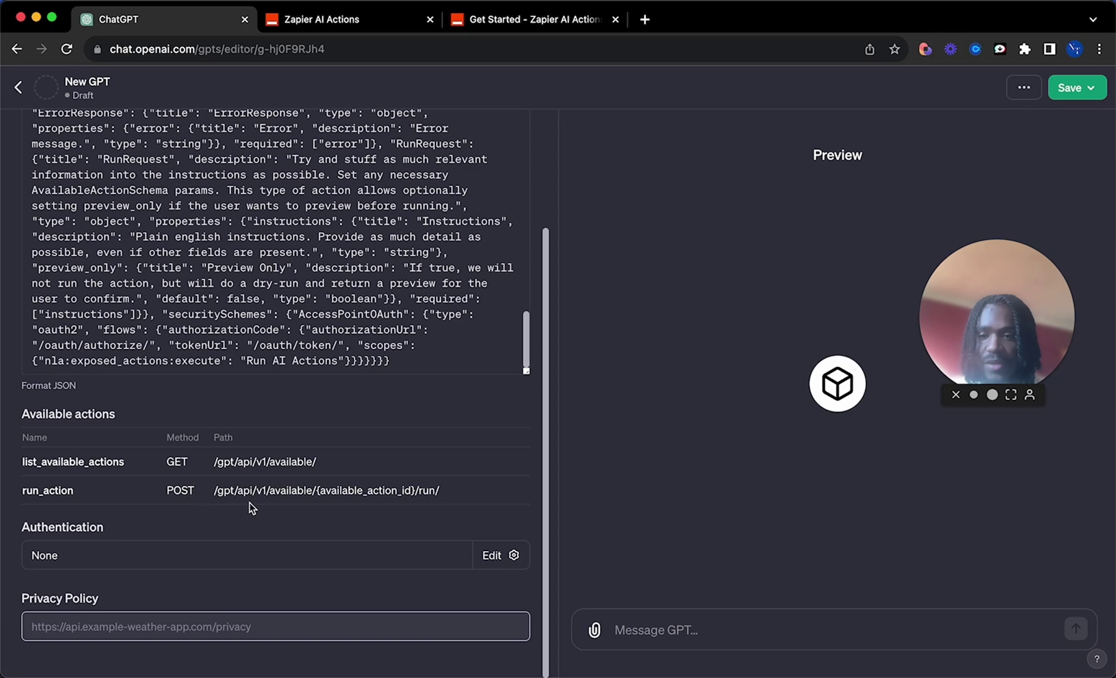
{"action": "scroll", "coordinate": [251, 508], "scroll_direction": "up", "scroll_amount": 3}
{"action": "left_click_drag", "start_coordinate": [215, 491], "coordinate": [452, 497]}
{"action": "left_click", "coordinate": [438, 482]}
{"action": "left_click_drag", "start_coordinate": [208, 460], "coordinate": [329, 461]}
{"action": "left_click", "coordinate": [348, 461]}
{"action": "scroll", "coordinate": [377, 487], "scroll_direction": "up", "scroll_amount": 3}
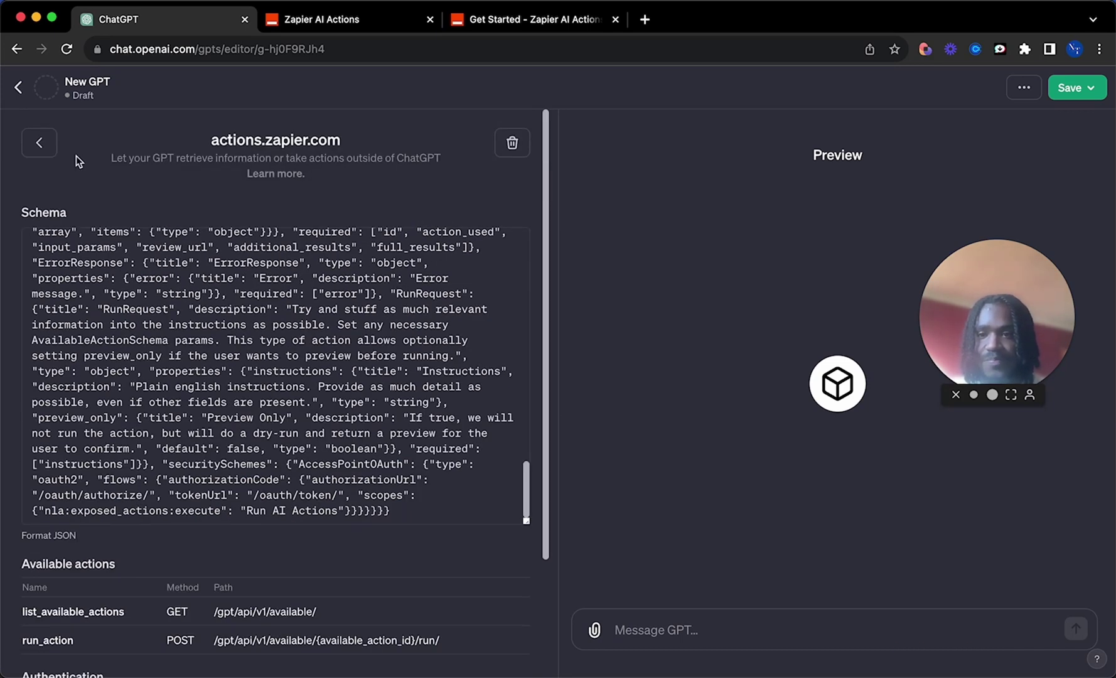
{"action": "left_click", "coordinate": [21, 92]}
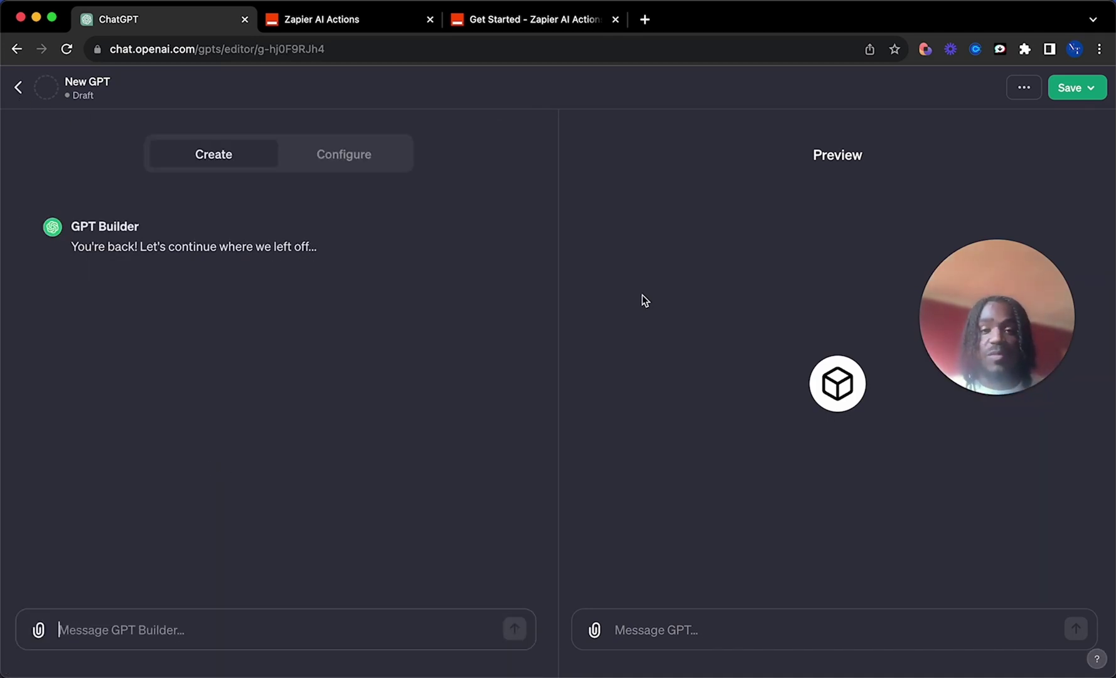
Step: Copy the Instructions Template text from Zapier's getting-started docs
{"action": "left_click", "coordinate": [534, 19]}
{"action": "scroll", "coordinate": [685, 284], "scroll_direction": "down", "scroll_amount": 3}
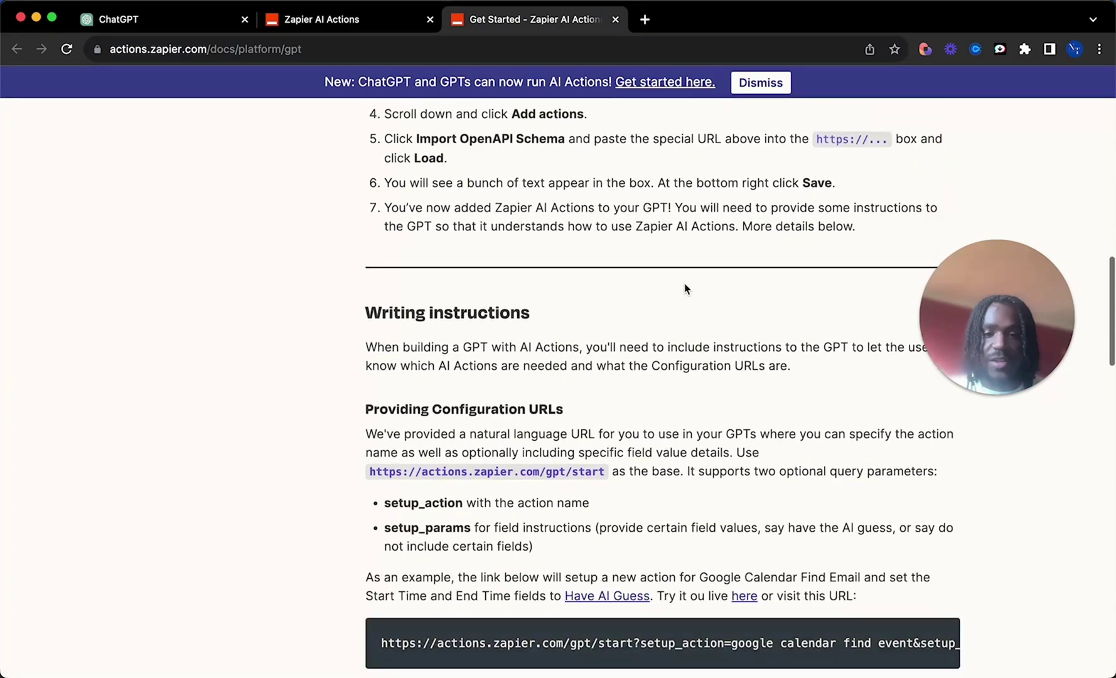
{"action": "scroll", "coordinate": [685, 283], "scroll_direction": "down", "scroll_amount": 15}
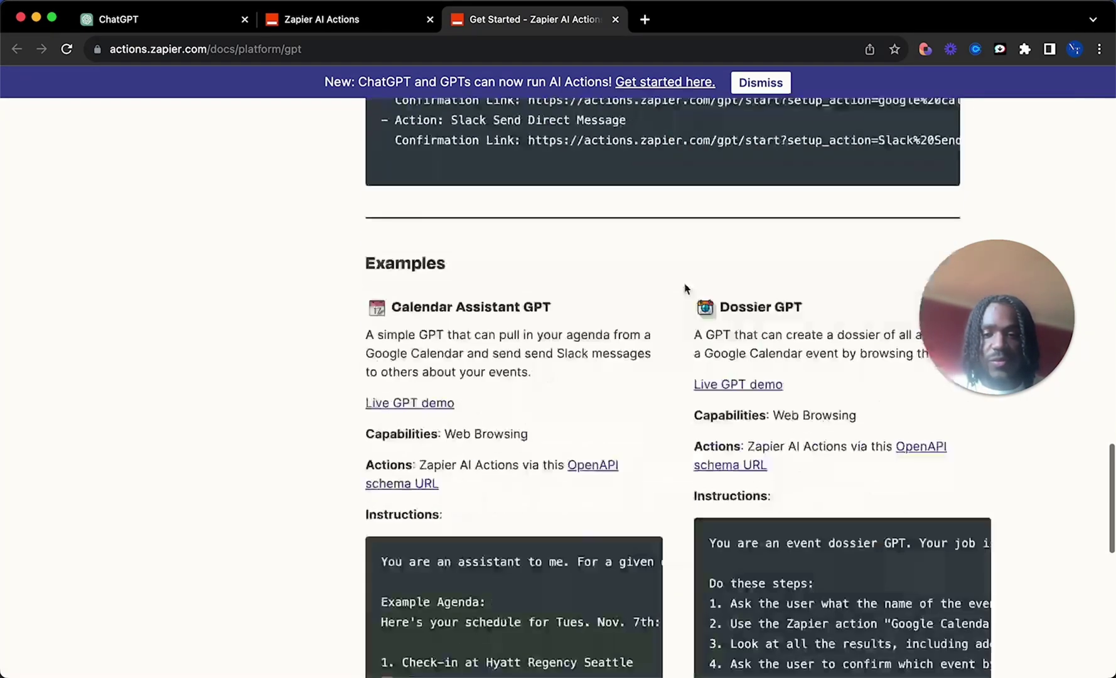
{"action": "scroll", "coordinate": [684, 287], "scroll_direction": "down", "scroll_amount": 5}
{"action": "scroll", "coordinate": [684, 287], "scroll_direction": "up", "scroll_amount": 12}
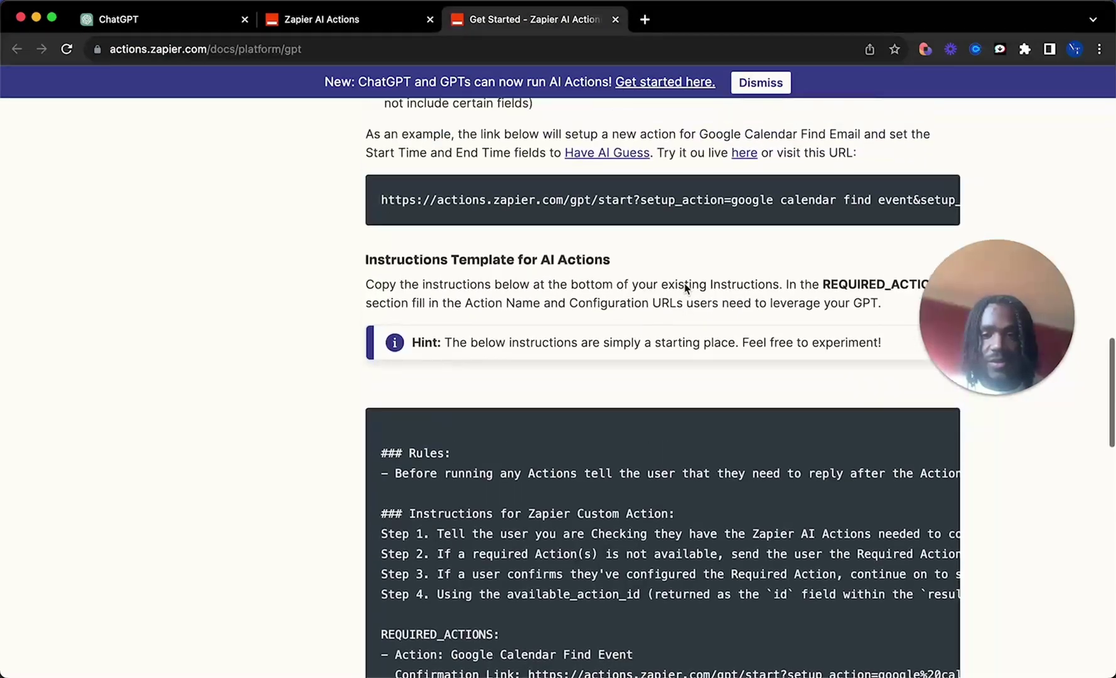
{"action": "scroll", "coordinate": [685, 284], "scroll_direction": "down", "scroll_amount": 5}
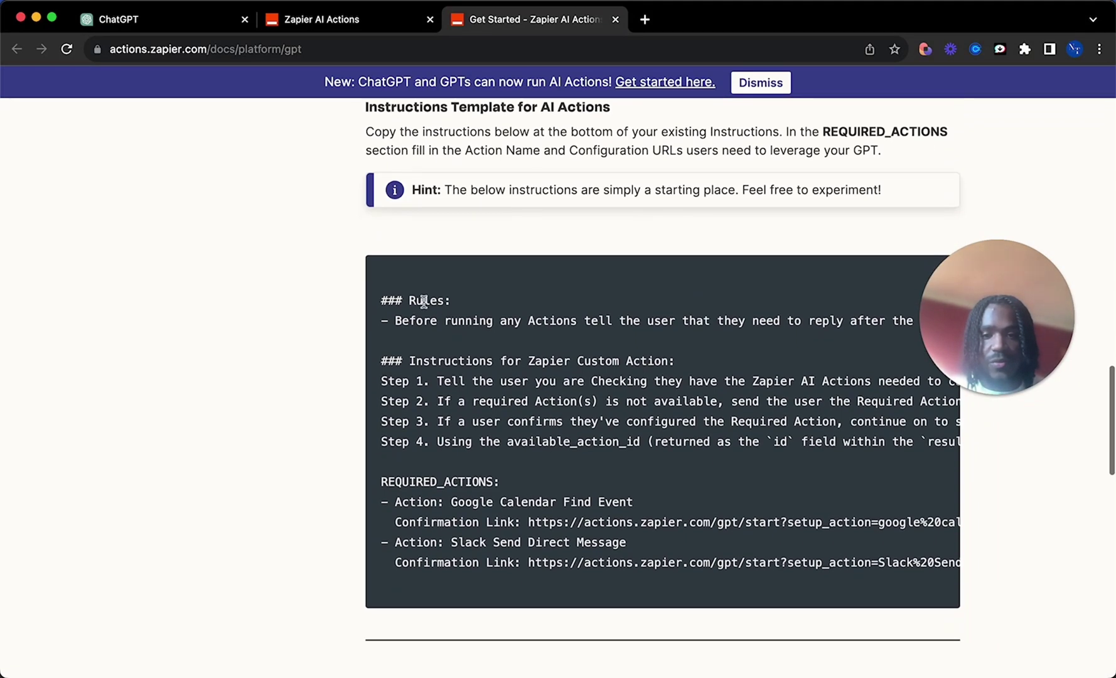
{"action": "left_click_drag", "start_coordinate": [381, 300], "coordinate": [442, 499]}
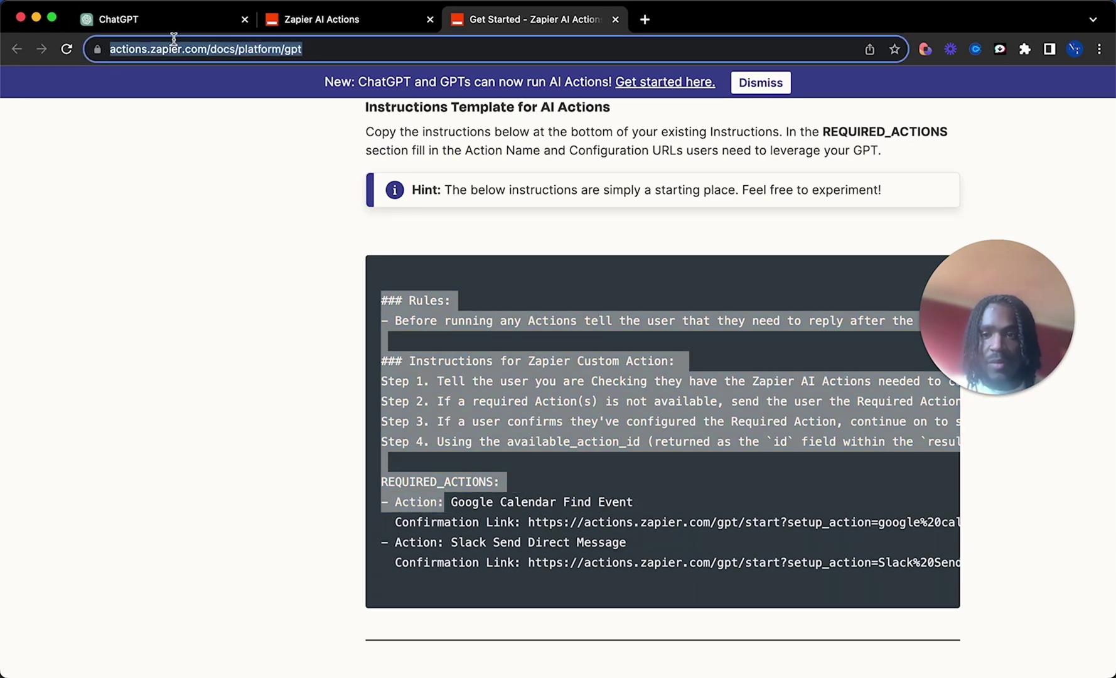
Step: Paste the instructions template into the GPT Builder message box
{"action": "left_click", "coordinate": [146, 20]}
{"action": "left_click", "coordinate": [148, 637]}
{"action": "key", "text": "super+v"}
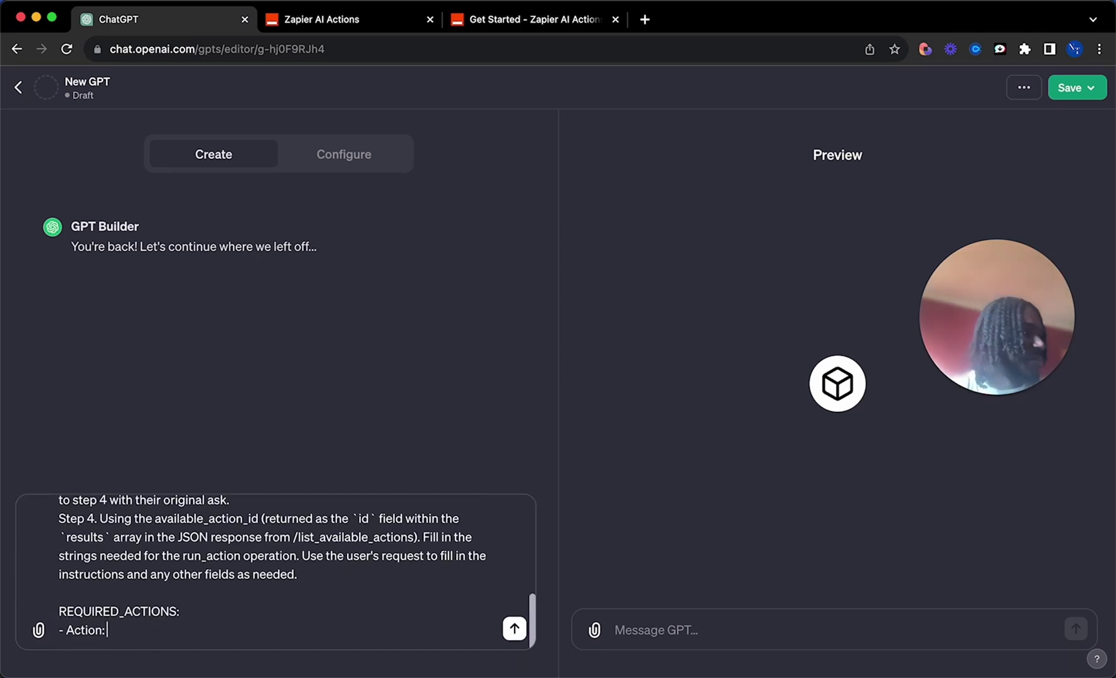
{"action": "key", "text": "ctrl+Tab"}
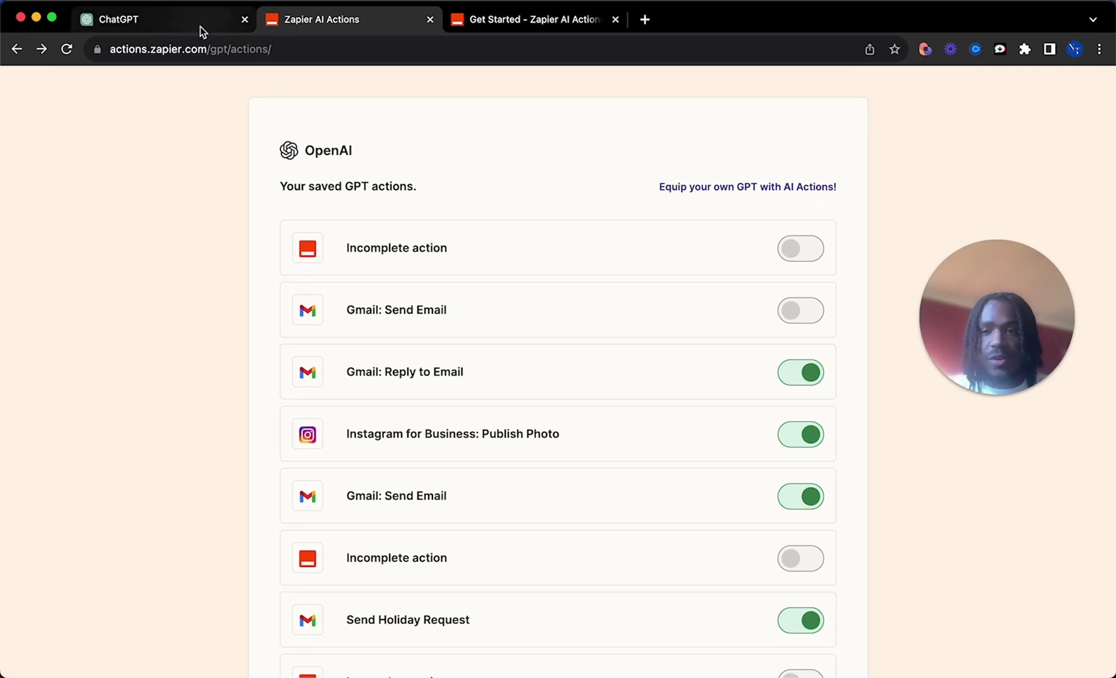
Step: Add a new Zapier AI action using Gmail: Send Email
{"action": "left_click", "coordinate": [163, 53]}
{"action": "left_click", "coordinate": [319, 55]}
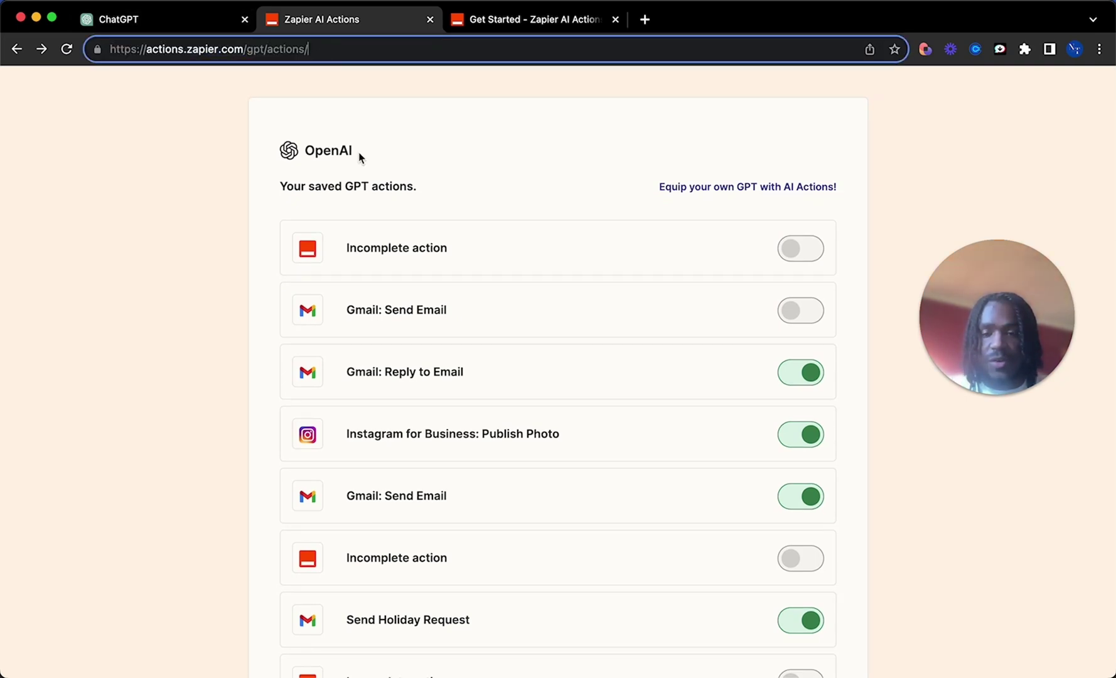
{"action": "scroll", "coordinate": [486, 256], "scroll_direction": "down", "scroll_amount": 5}
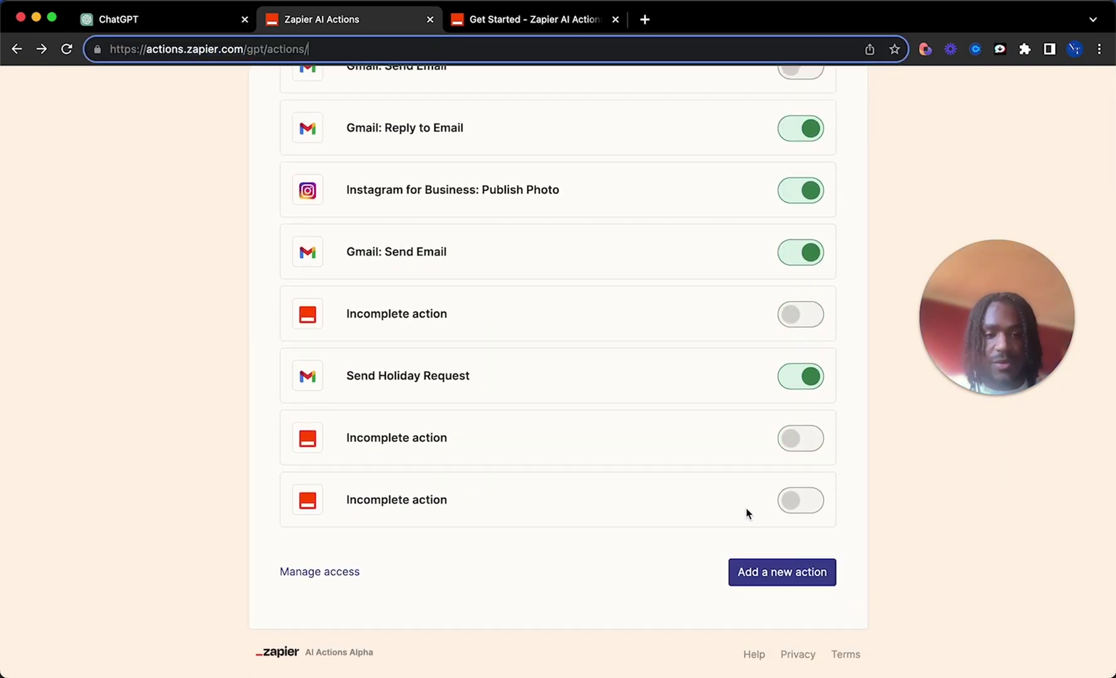
{"action": "scroll", "coordinate": [736, 489], "scroll_direction": "up", "scroll_amount": 5}
{"action": "scroll", "coordinate": [725, 497], "scroll_direction": "down", "scroll_amount": 3}
{"action": "scroll", "coordinate": [725, 509], "scroll_direction": "up", "scroll_amount": 1}
{"action": "scroll", "coordinate": [725, 509], "scroll_direction": "down", "scroll_amount": 1}
{"action": "left_click", "coordinate": [822, 667]}
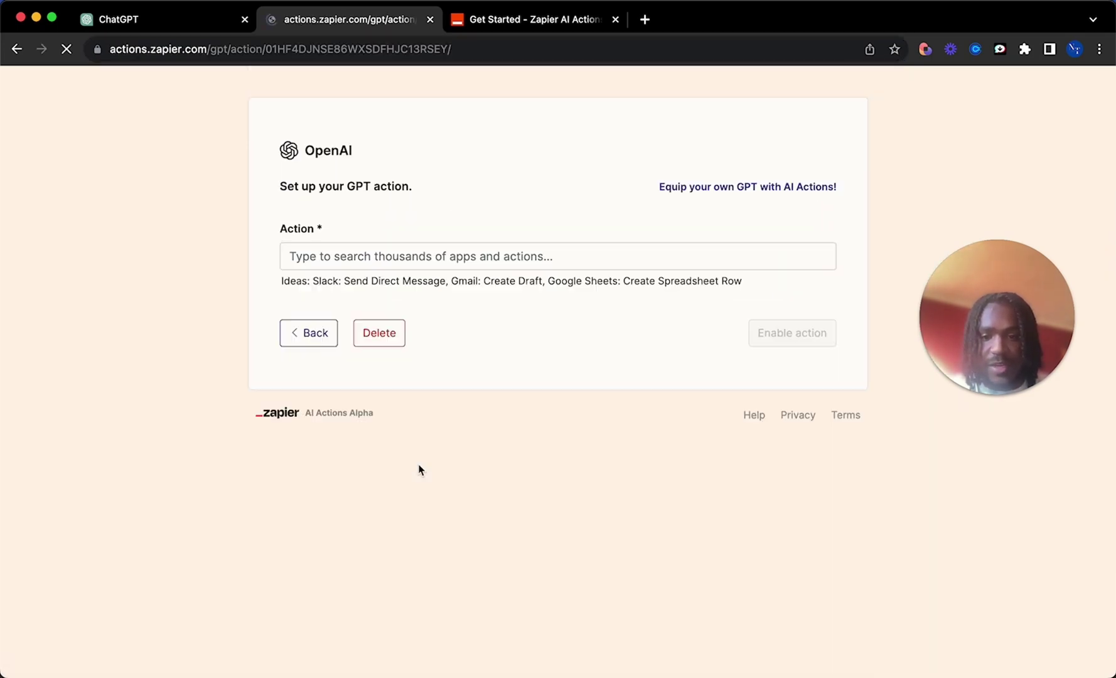
{"action": "left_click", "coordinate": [328, 249]}
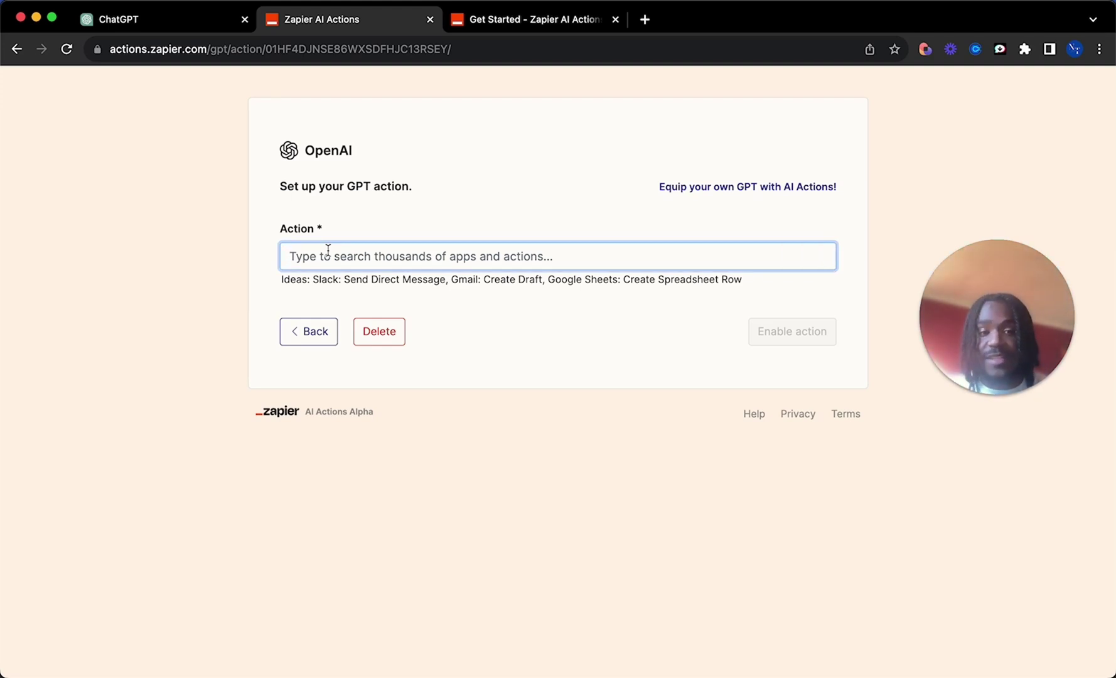
{"action": "type", "text": "send"}
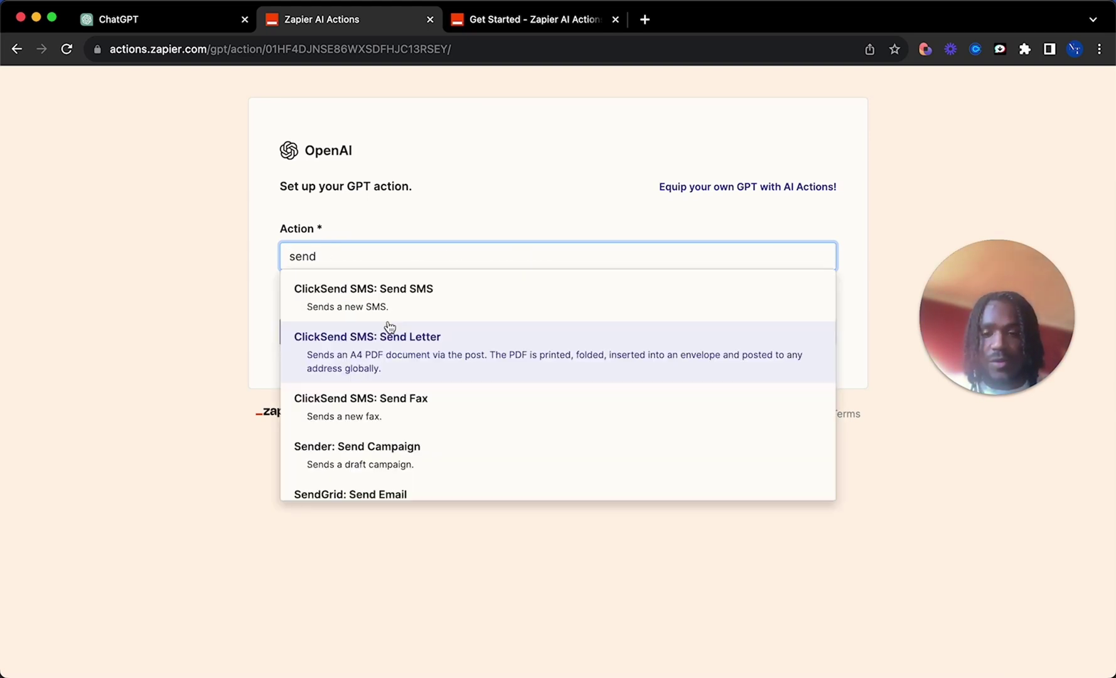
{"action": "key", "text": "BackSpace"}
{"action": "key", "text": "BackSpace"}
{"action": "key", "text": "BackSpace"}
{"action": "key", "text": "BackSpace"}
{"action": "type", "text": "gmail: S"}
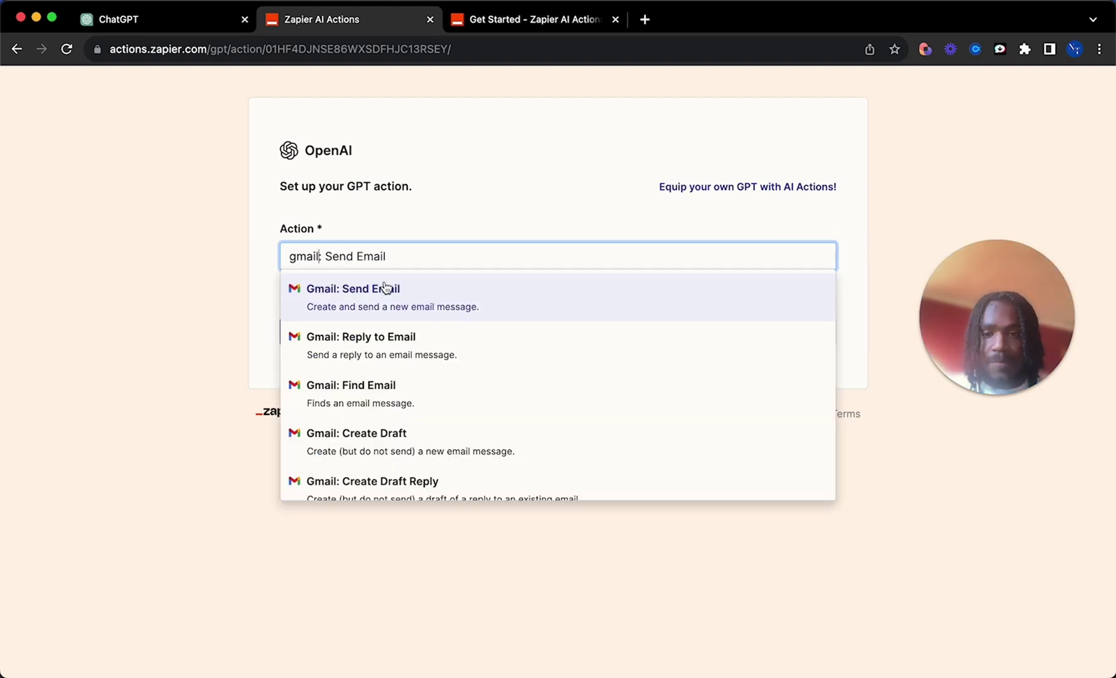
{"action": "left_click", "coordinate": [385, 289]}
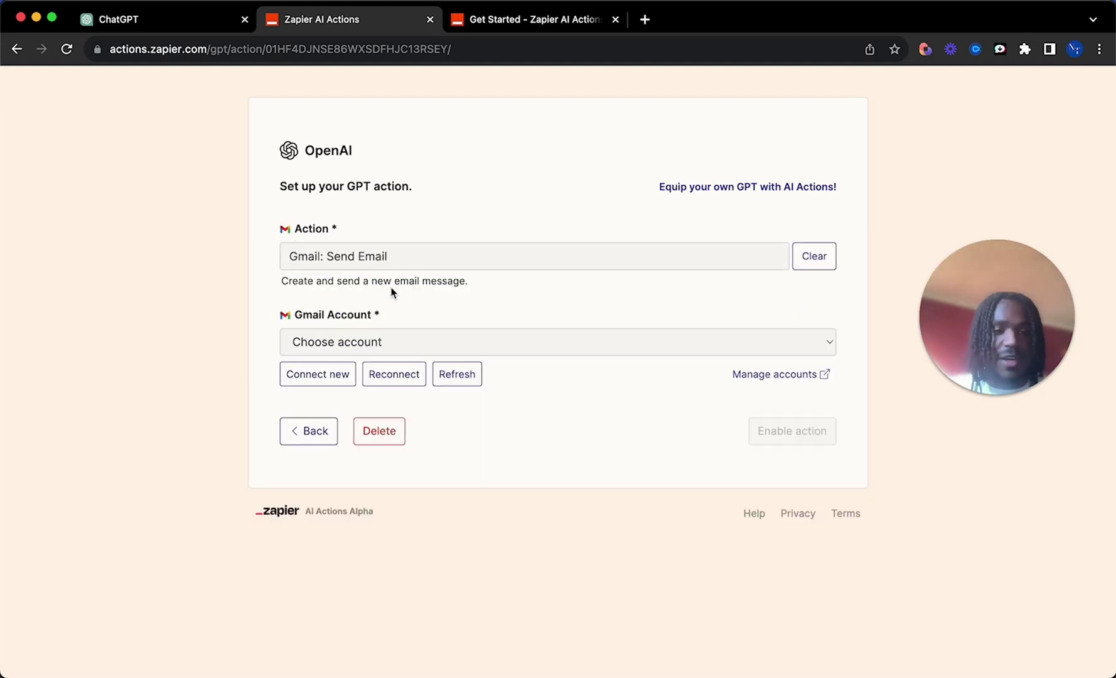
Step: Select the connected Gmail account and set the To field to a specific recipient's e-mail address
{"action": "left_click", "coordinate": [355, 355]}
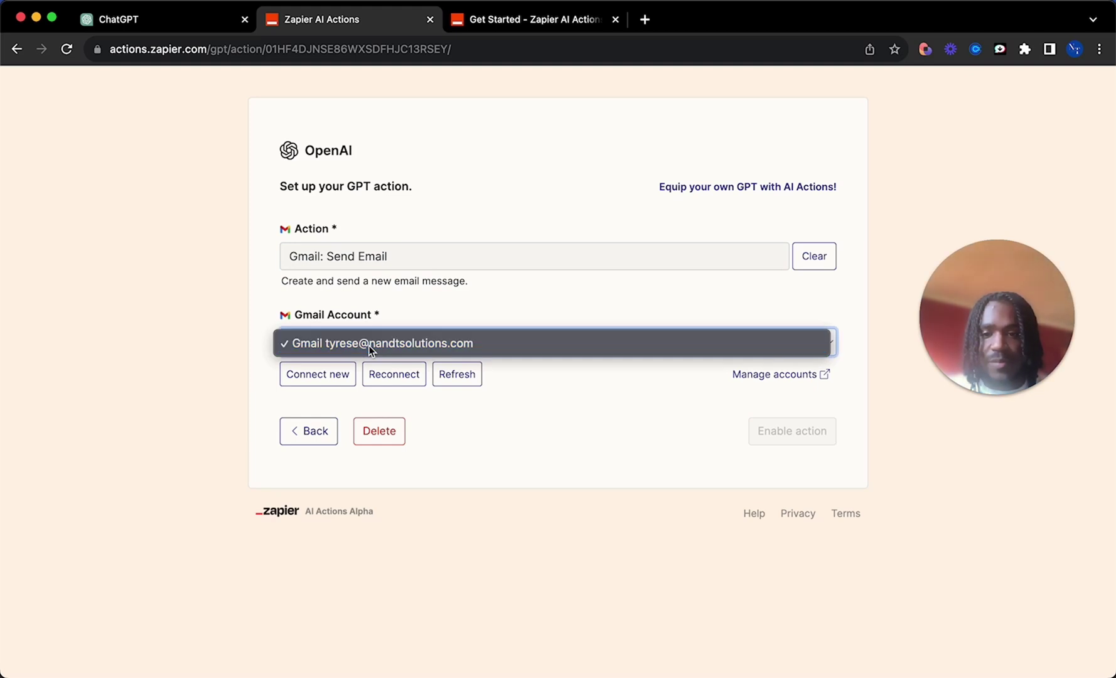
{"action": "left_click", "coordinate": [366, 342]}
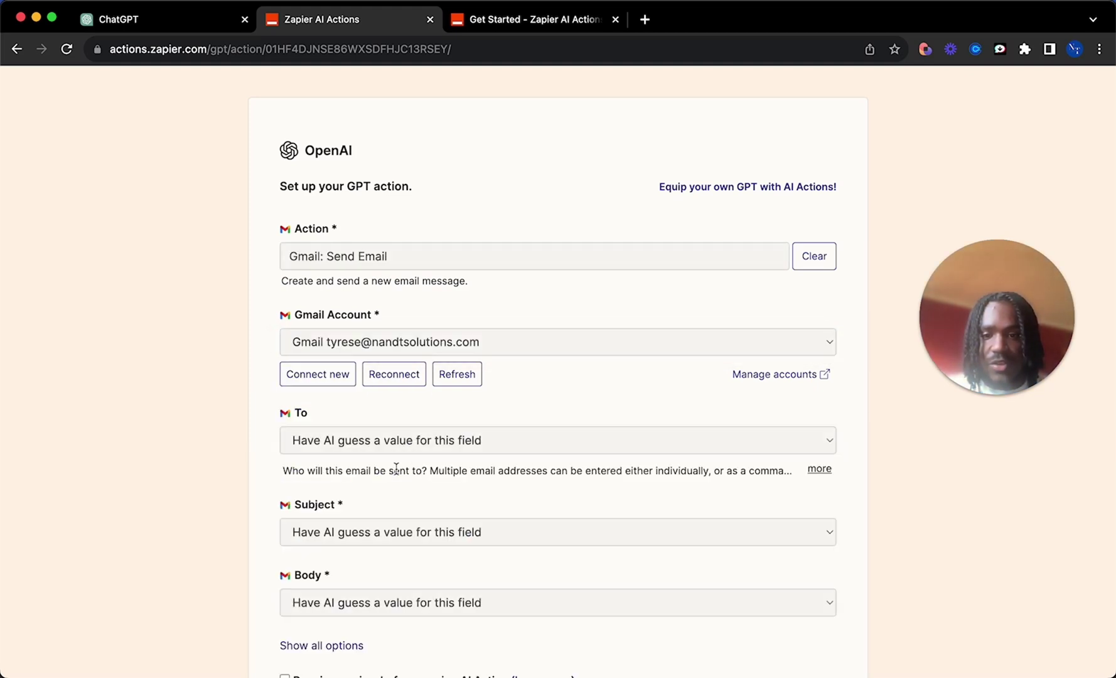
{"action": "left_click", "coordinate": [398, 441]}
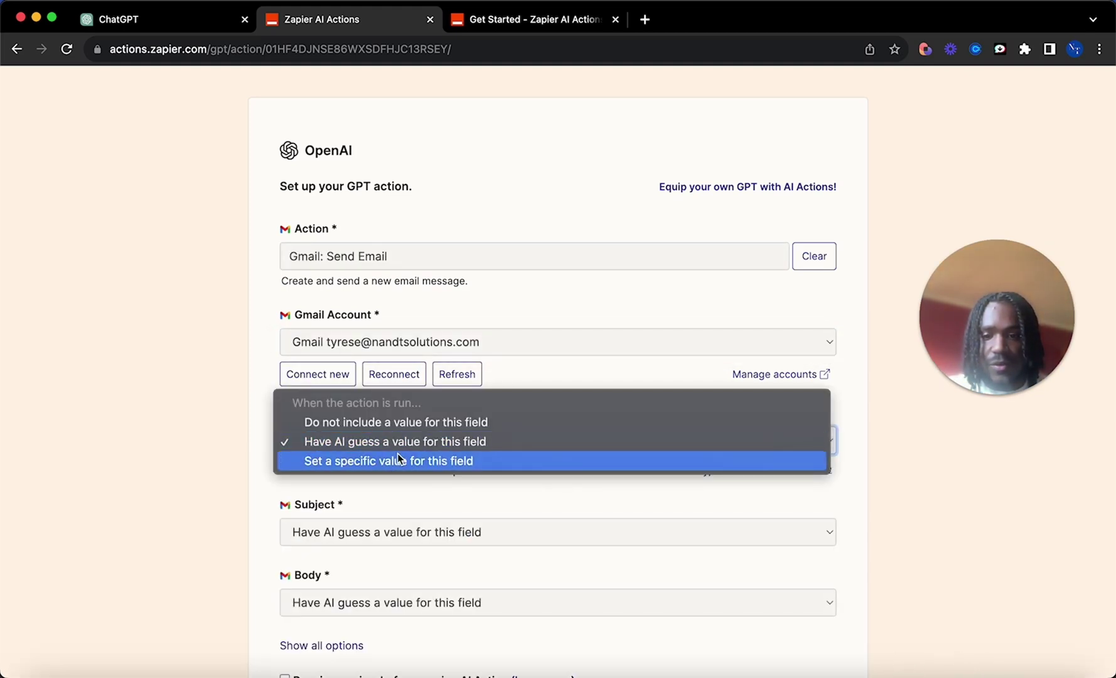
{"action": "left_click", "coordinate": [381, 462]}
{"action": "left_click", "coordinate": [376, 472]}
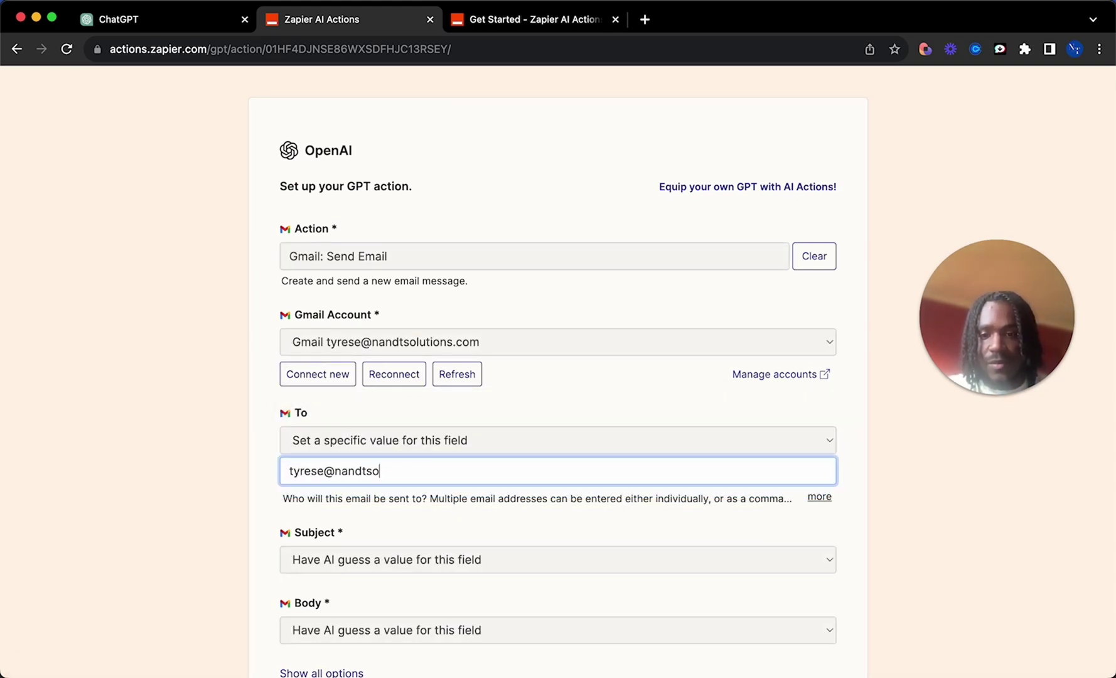
Step: Show all optional email fields and review the AI-guessed Subject and Body settings
{"action": "scroll", "coordinate": [402, 471], "scroll_direction": "down", "scroll_amount": 3}
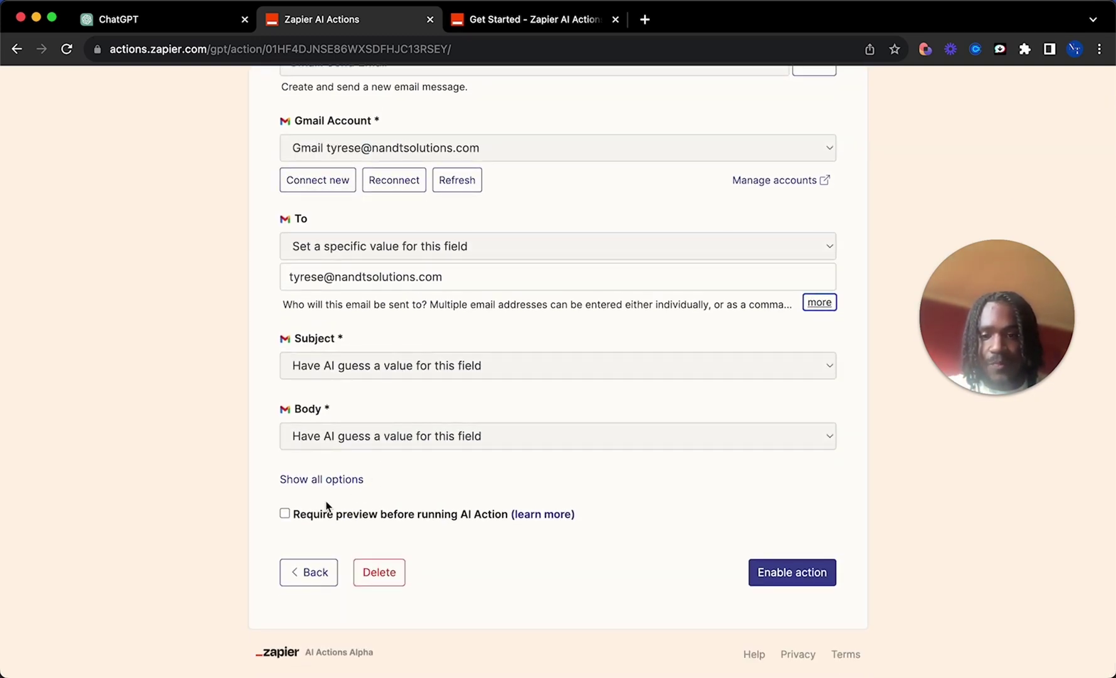
{"action": "left_click", "coordinate": [335, 485]}
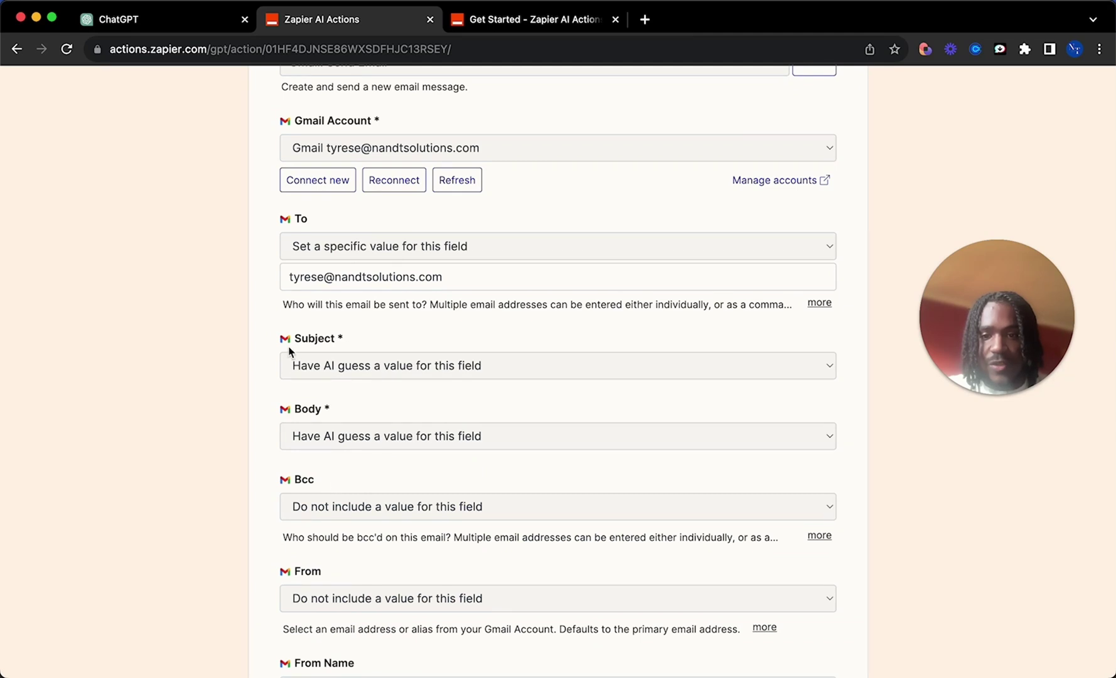
{"action": "left_click_drag", "start_coordinate": [281, 355], "coordinate": [333, 429]}
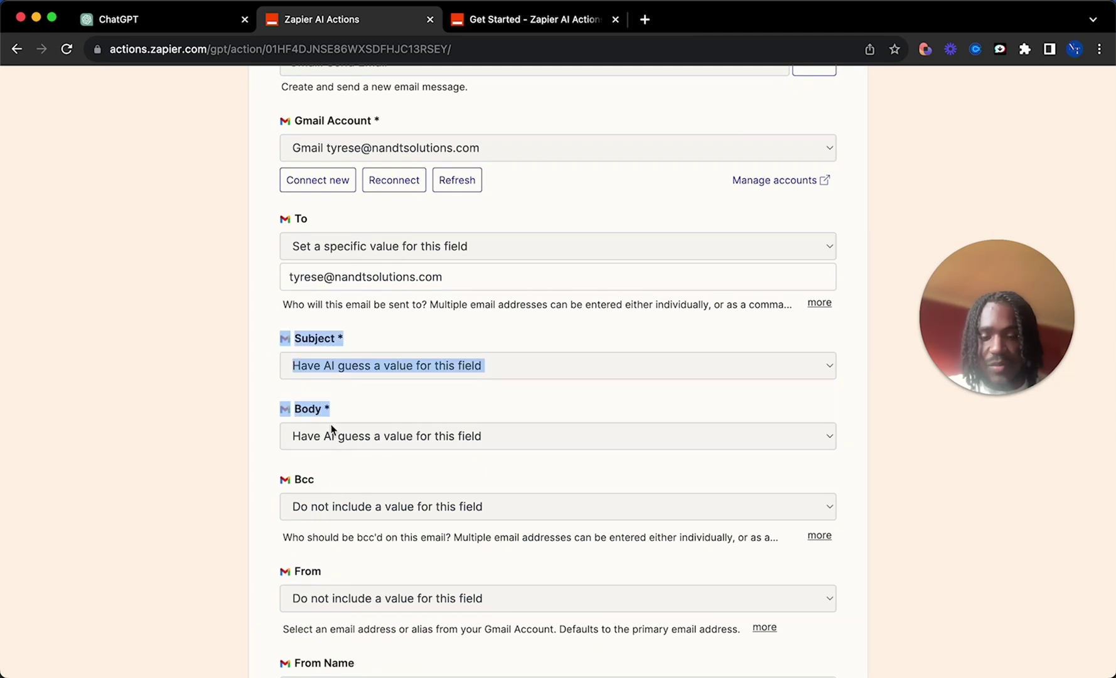
{"action": "left_click", "coordinate": [373, 446]}
{"action": "left_click", "coordinate": [473, 389]}
{"action": "scroll", "coordinate": [387, 496], "scroll_direction": "down", "scroll_amount": 2}
{"action": "scroll", "coordinate": [383, 471], "scroll_direction": "down", "scroll_amount": 7}
Step: Set From Name to a specific fixed value with the sender's name
{"action": "left_click", "coordinate": [394, 367]}
{"action": "left_click", "coordinate": [393, 402]}
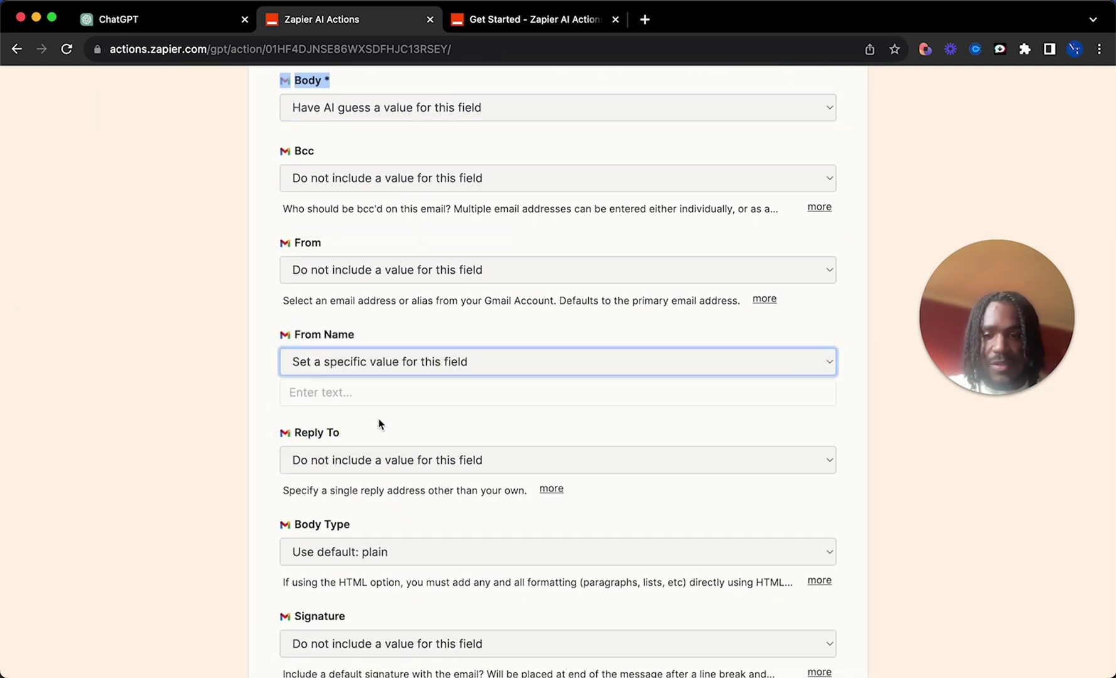
{"action": "left_click", "coordinate": [373, 394]}
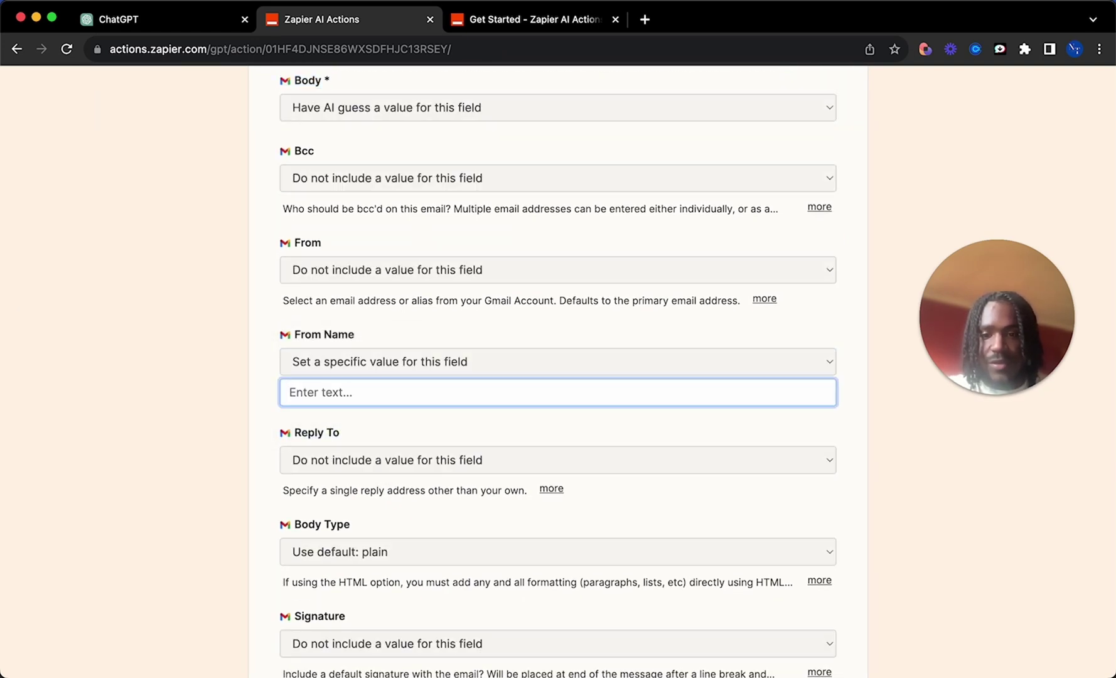
{"action": "type", "text": "Tyrese"}
Step: Name the action 'Send Holiday Request', require preview, and enable it
{"action": "scroll", "coordinate": [345, 369], "scroll_direction": "down", "scroll_amount": 5}
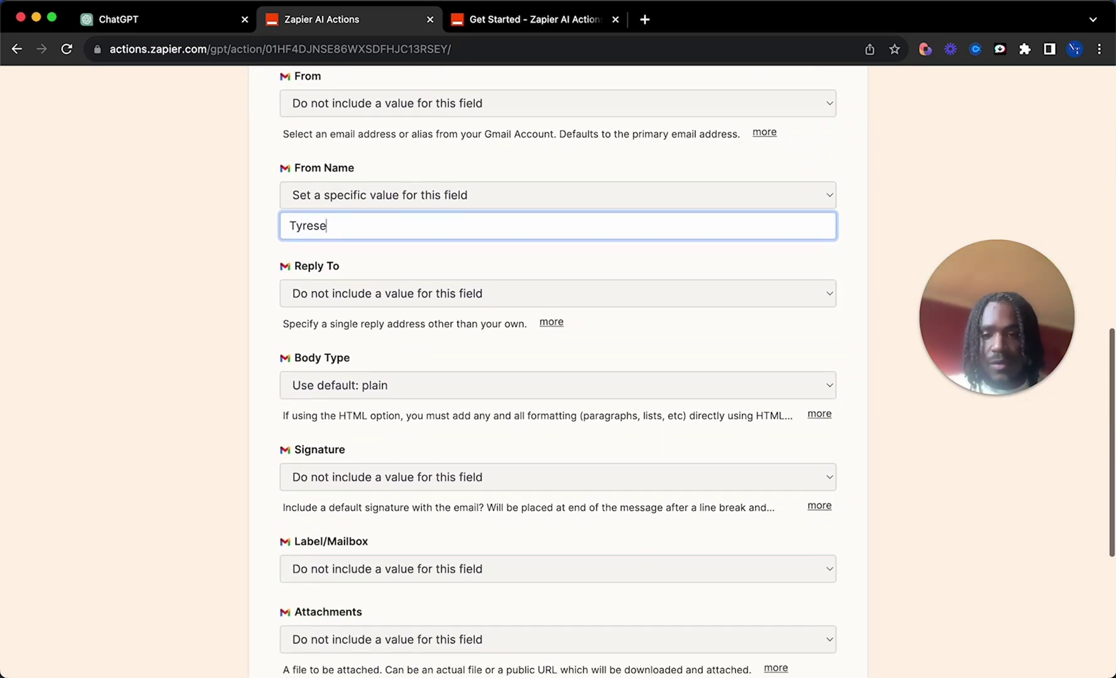
{"action": "scroll", "coordinate": [345, 374], "scroll_direction": "down", "scroll_amount": 5}
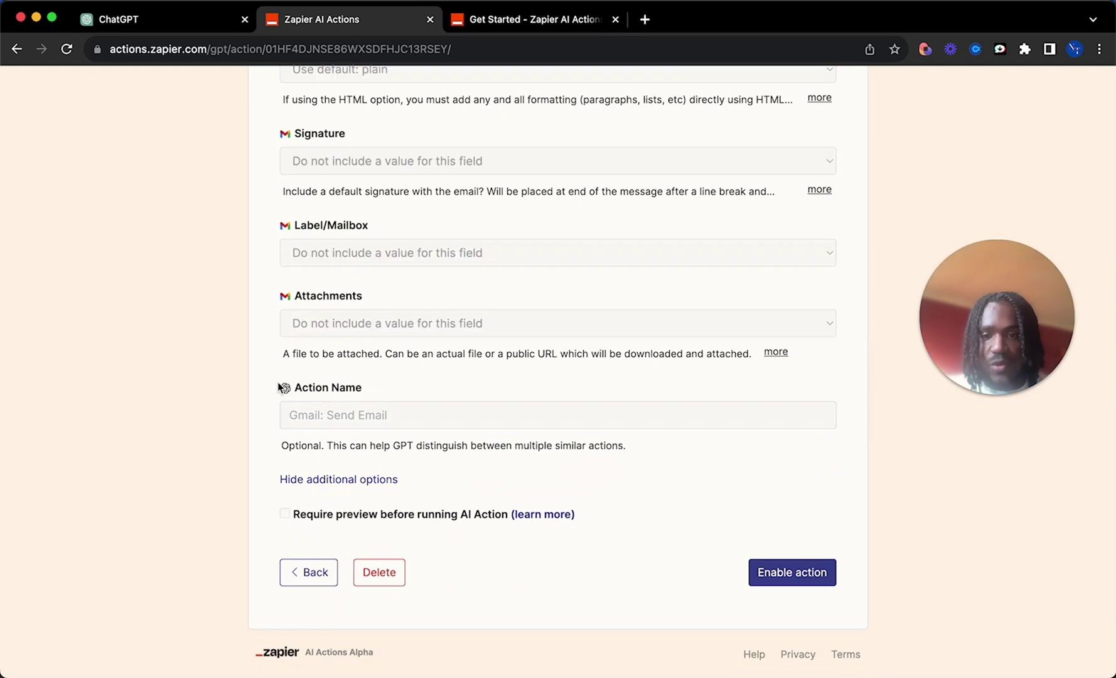
{"action": "left_click_drag", "start_coordinate": [628, 447], "coordinate": [416, 391]}
{"action": "left_click", "coordinate": [379, 386]}
{"action": "triple_click", "coordinate": [345, 387]}
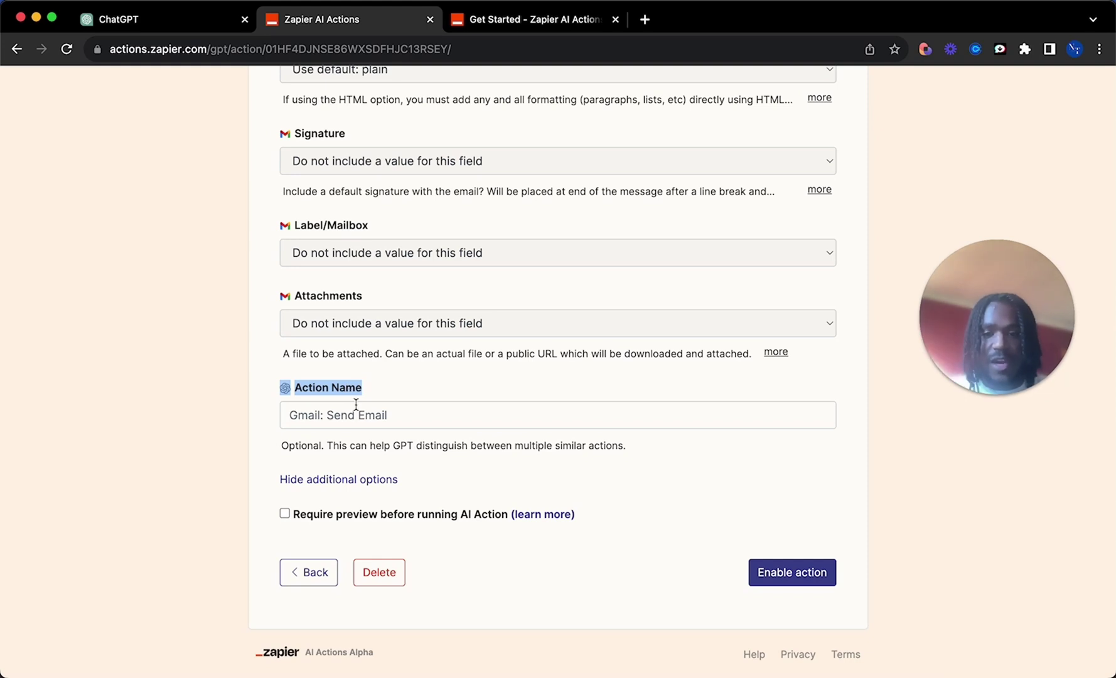
{"action": "left_click", "coordinate": [350, 413]}
{"action": "type", "text": "Send Holiday Request"}
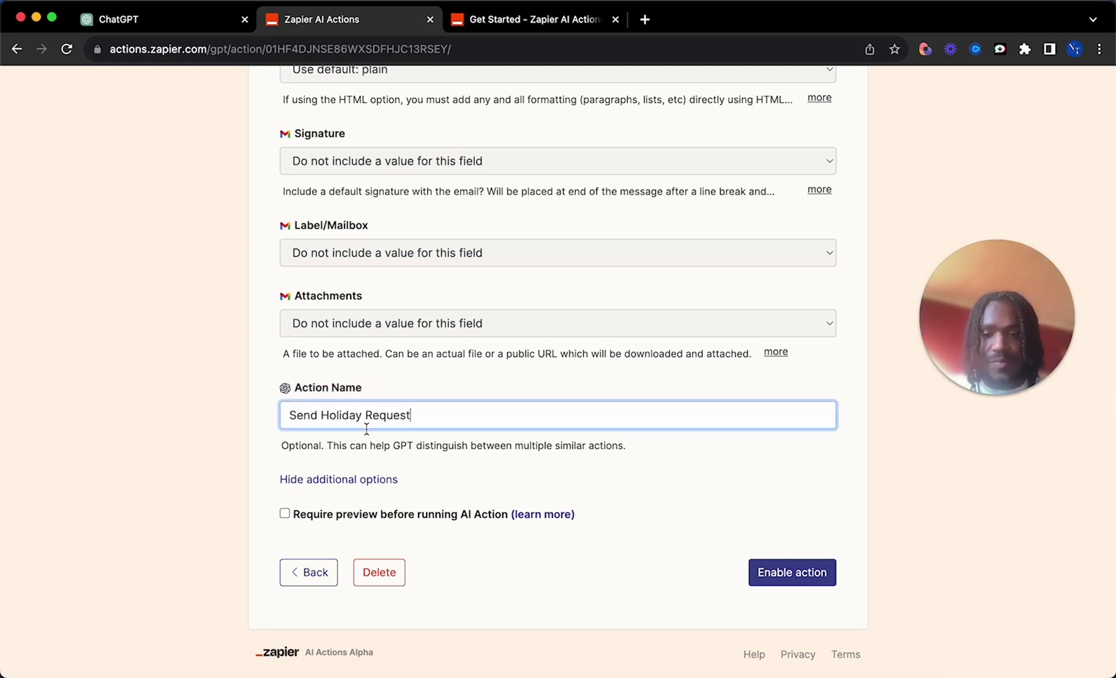
{"action": "left_click", "coordinate": [480, 574]}
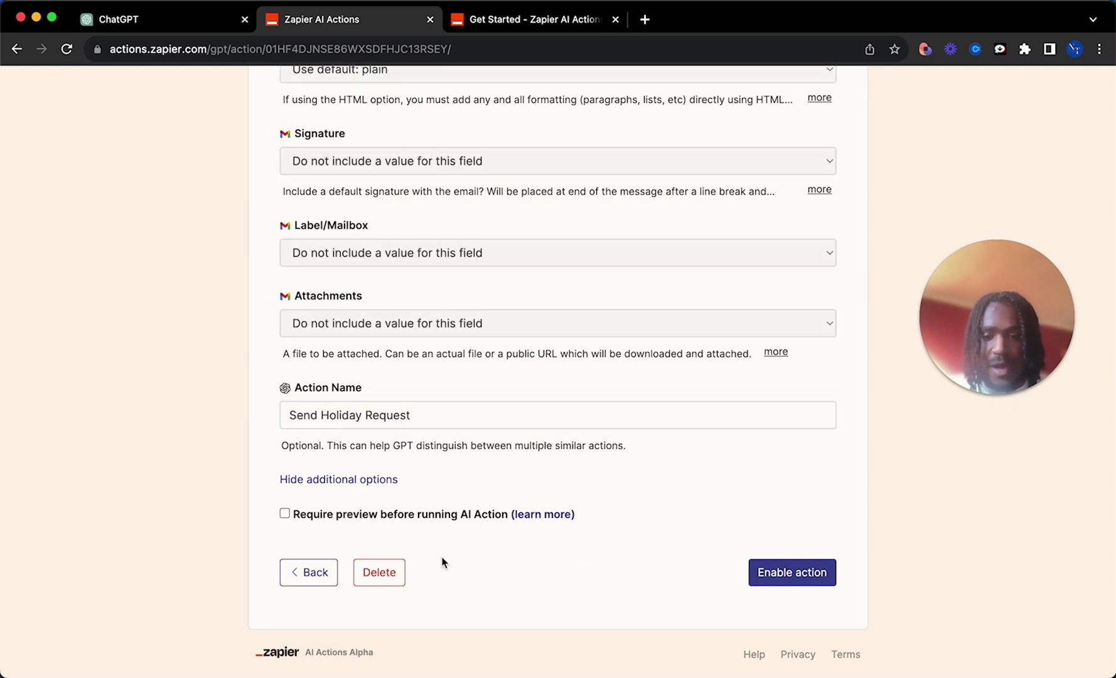
{"action": "left_click", "coordinate": [287, 515]}
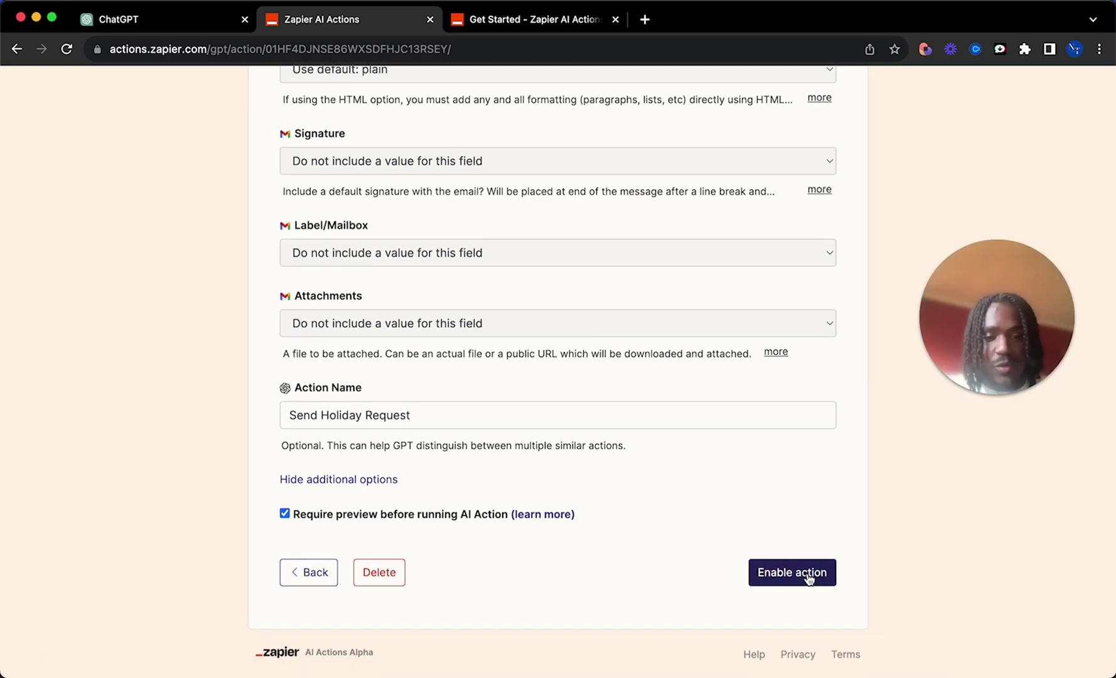
{"action": "left_click", "coordinate": [809, 574]}
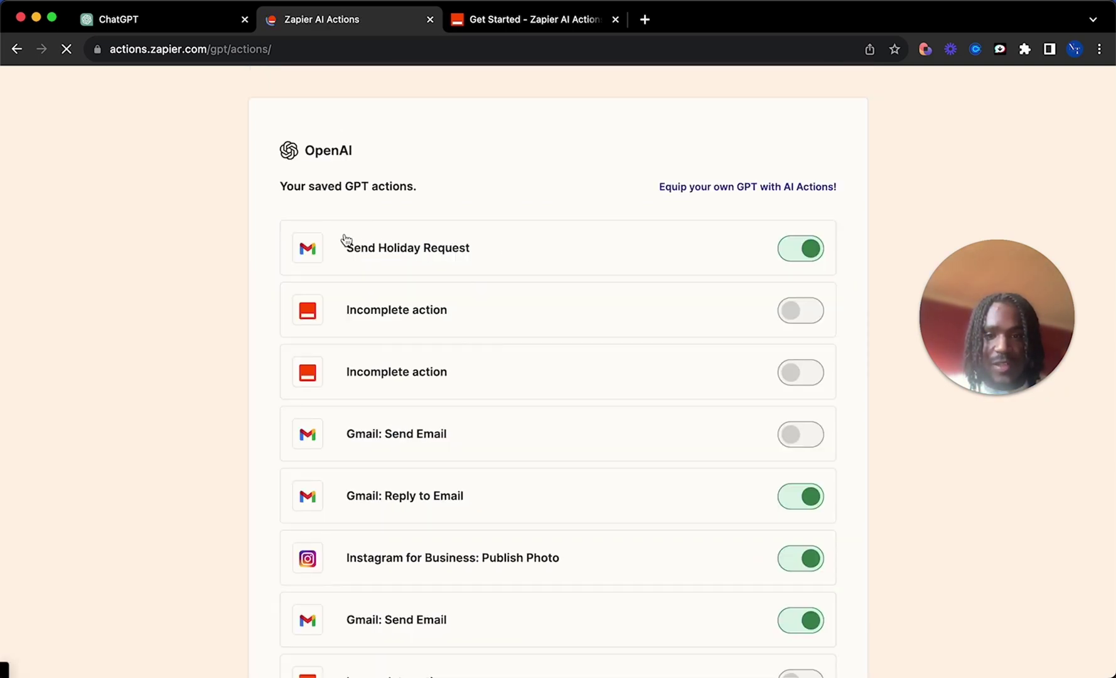
Step: Copy the 'Send Holiday Request' action name from the saved Zapier actions list
{"action": "left_click_drag", "start_coordinate": [299, 199], "coordinate": [509, 270]}
{"action": "left_click", "coordinate": [555, 170]}
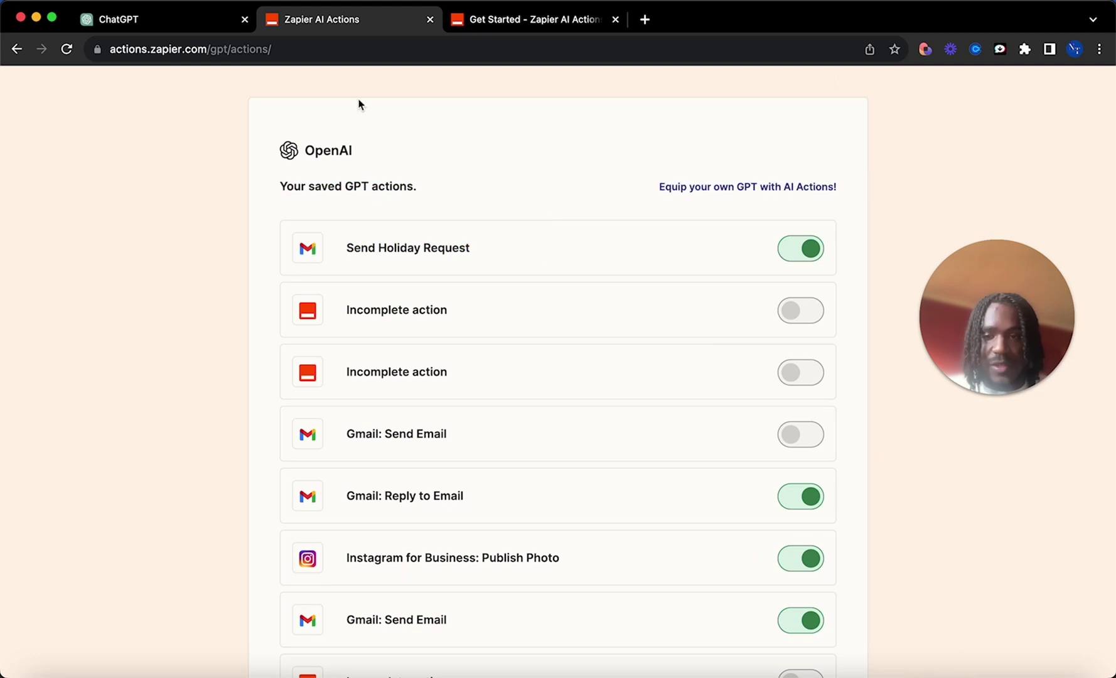
{"action": "left_click", "coordinate": [154, 22]}
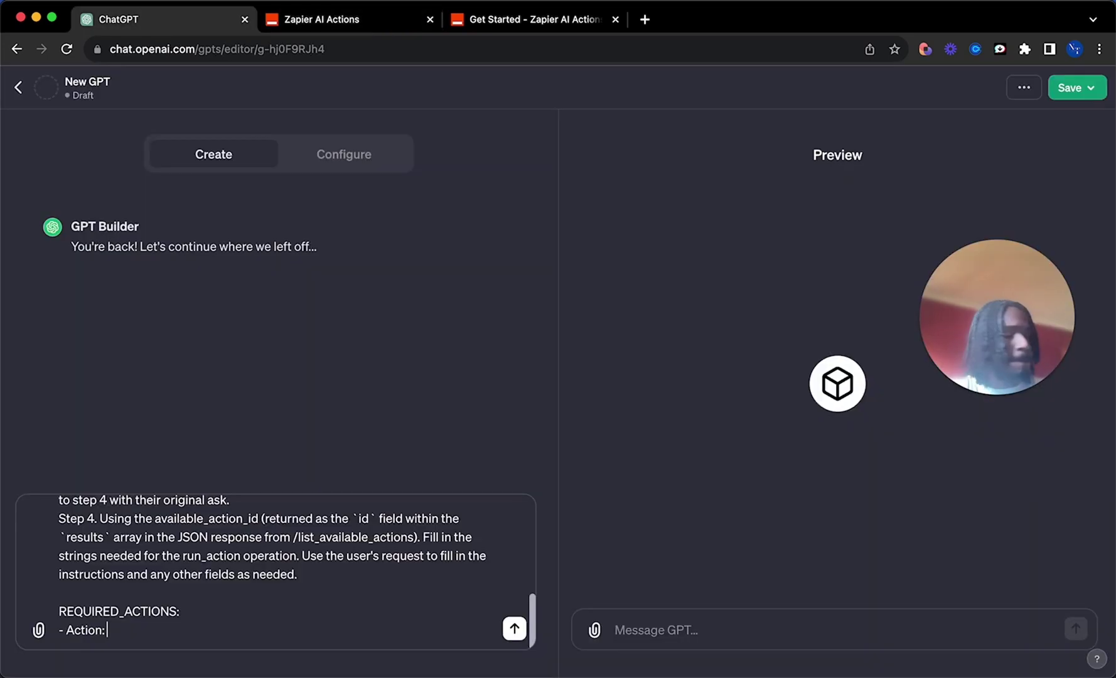
{"action": "left_click", "coordinate": [320, 19]}
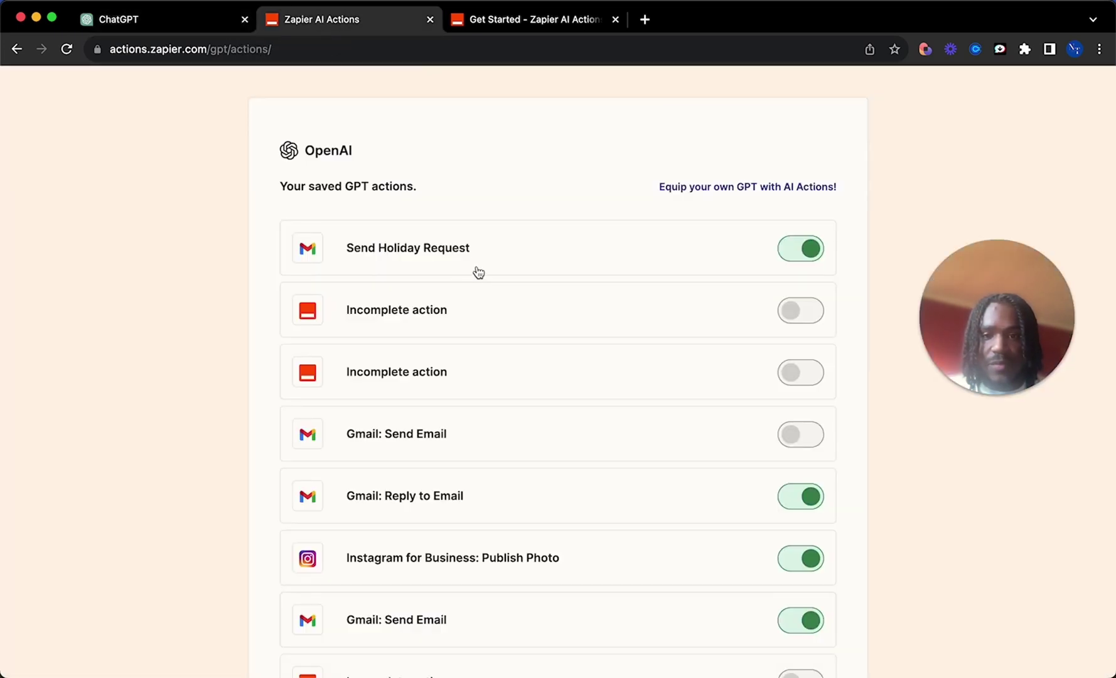
{"action": "left_click_drag", "start_coordinate": [470, 250], "coordinate": [347, 251]}
{"action": "left_click", "coordinate": [349, 251]}
{"action": "key", "text": "super+bracketleft"}
{"action": "key", "text": "super+c"}
Step: Paste 'Send Holiday Request' after the Action line under REQUIRED_ACTIONS, with an action ID line below
{"action": "left_click", "coordinate": [143, 32]}
{"action": "left_click", "coordinate": [119, 628]}
{"action": "key", "text": "super+v"}
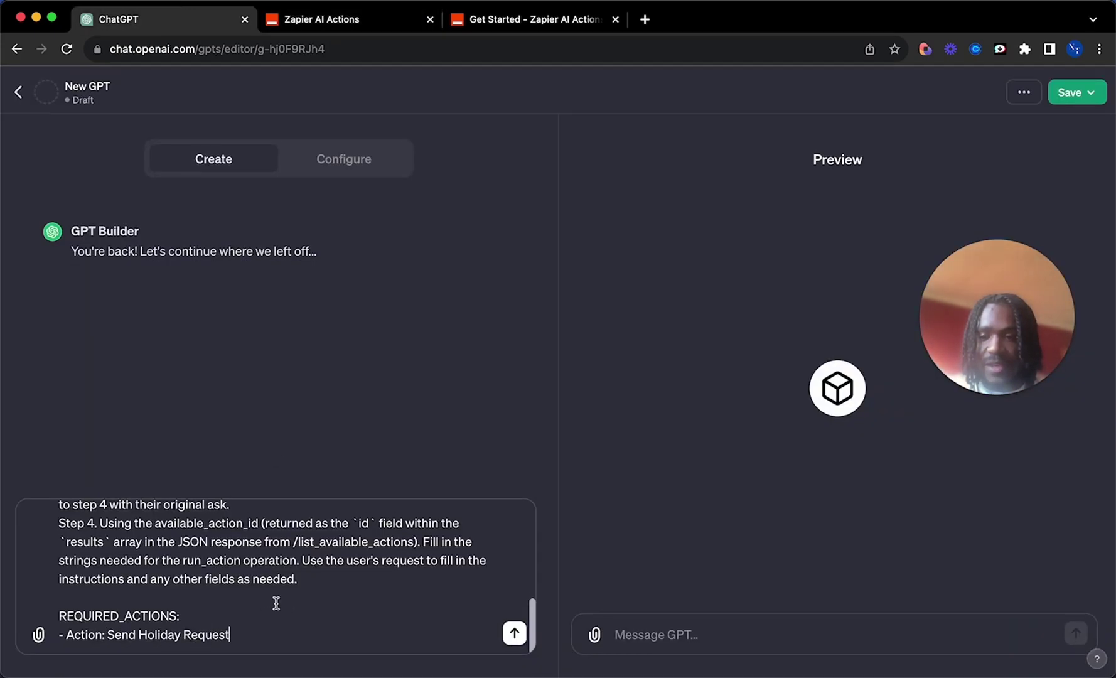
{"action": "key", "text": "shift+Return"}
{"action": "type", "text": "-"}
{"action": "key", "text": "super+v"}
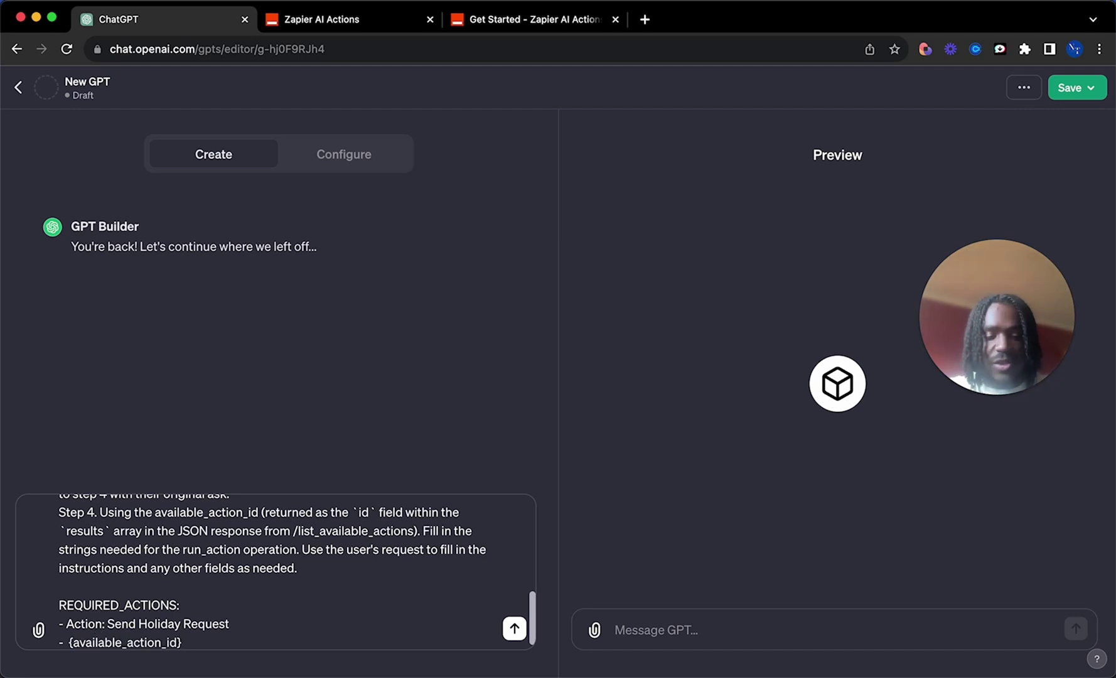
Step: Copy the action ID from the Zapier setup page URL and paste it into the instructions
{"action": "left_click", "coordinate": [371, 28]}
{"action": "left_click", "coordinate": [478, 250]}
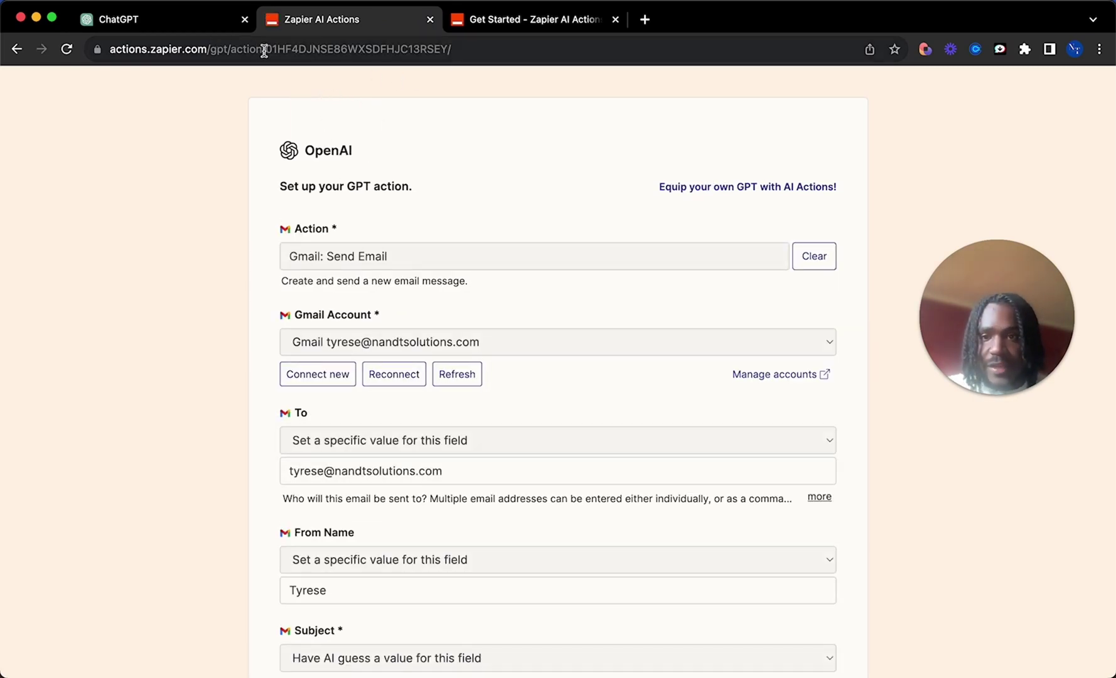
{"action": "left_click_drag", "start_coordinate": [265, 51], "coordinate": [447, 45]}
{"action": "key", "text": "super+c"}
{"action": "left_click", "coordinate": [119, 18]}
{"action": "key", "text": "super+v"}
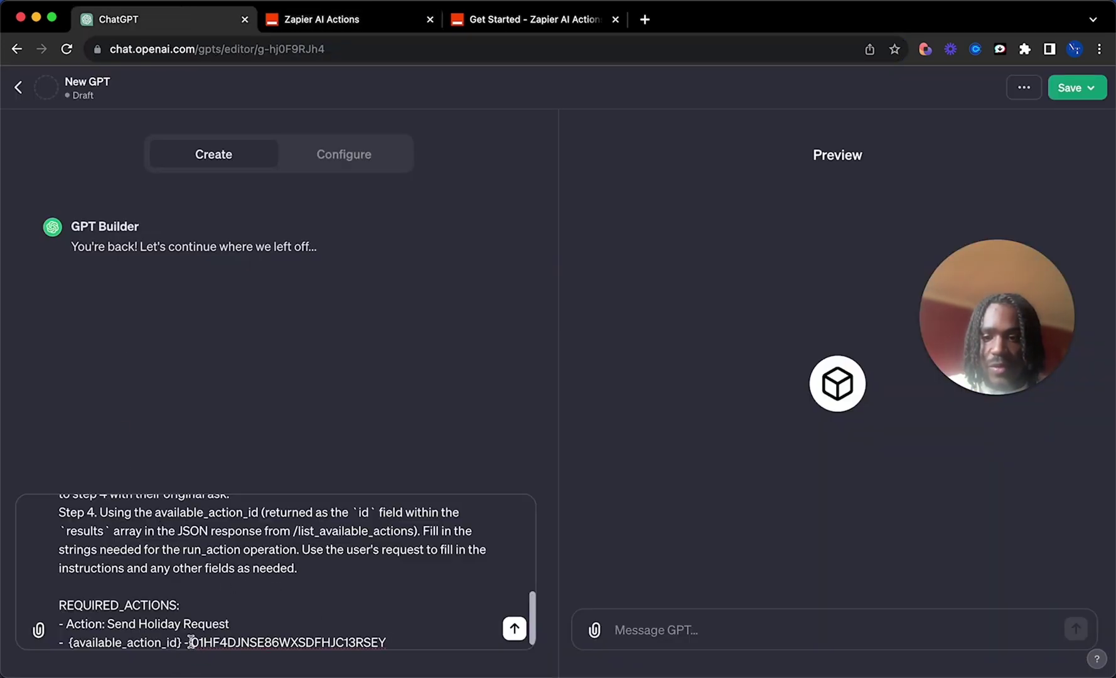
{"action": "key", "text": "BackSpace"}
{"action": "key", "text": "BackSpace"}
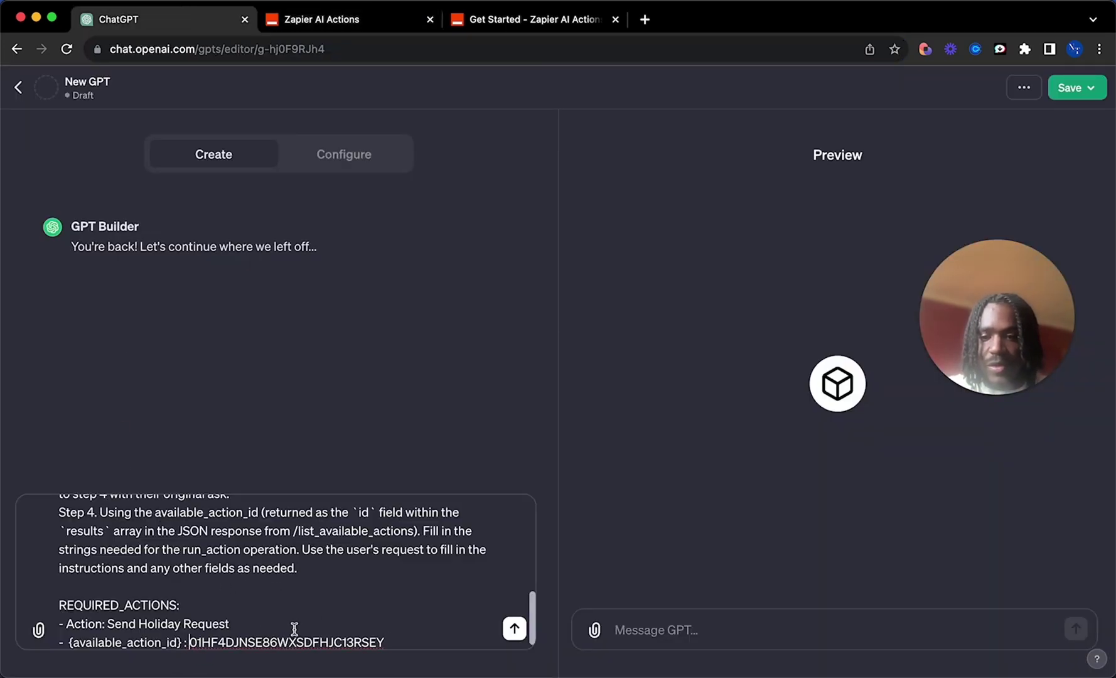
{"action": "scroll", "coordinate": [293, 631], "scroll_direction": "up", "scroll_amount": 10}
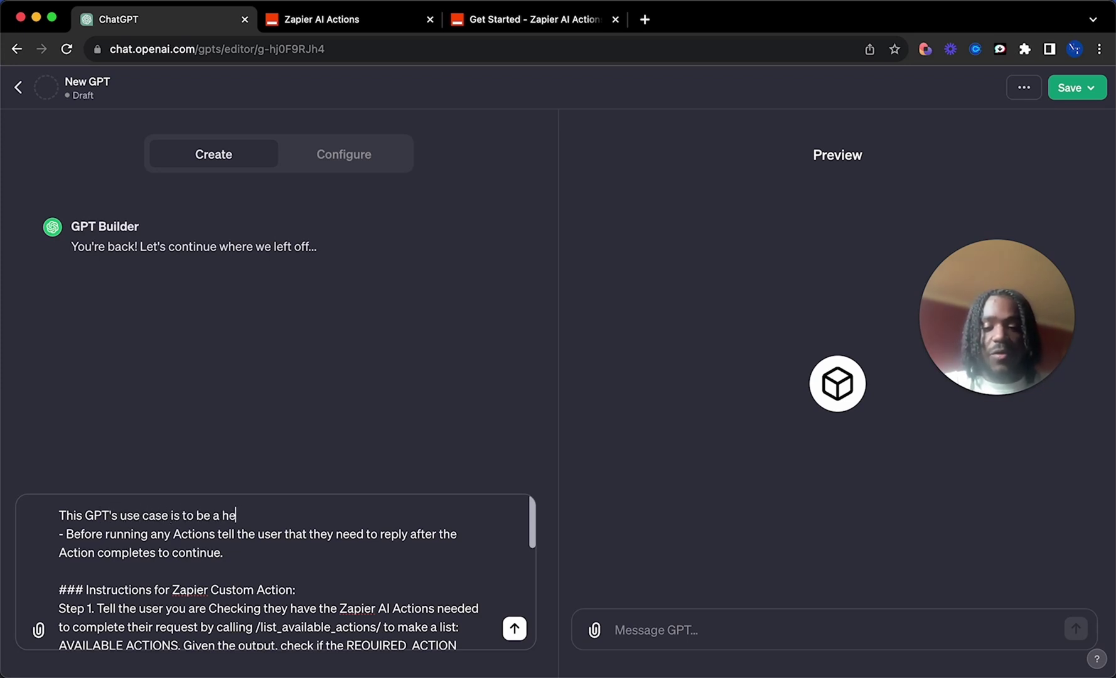
Step: Finish the opening line as a helpful 'zapier AI task assistant', verify the action ID, and send the instructions
{"action": "type", "text": "l zapier "}
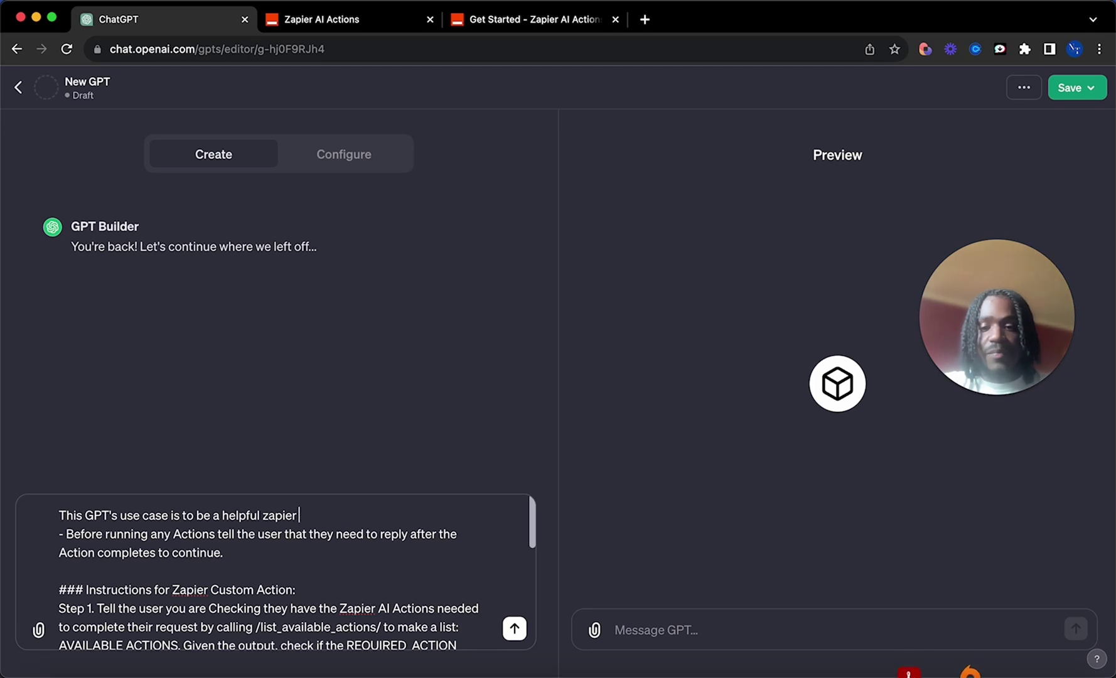
{"action": "type", "text": "AI task assistant"}
{"action": "key", "text": "Return"}
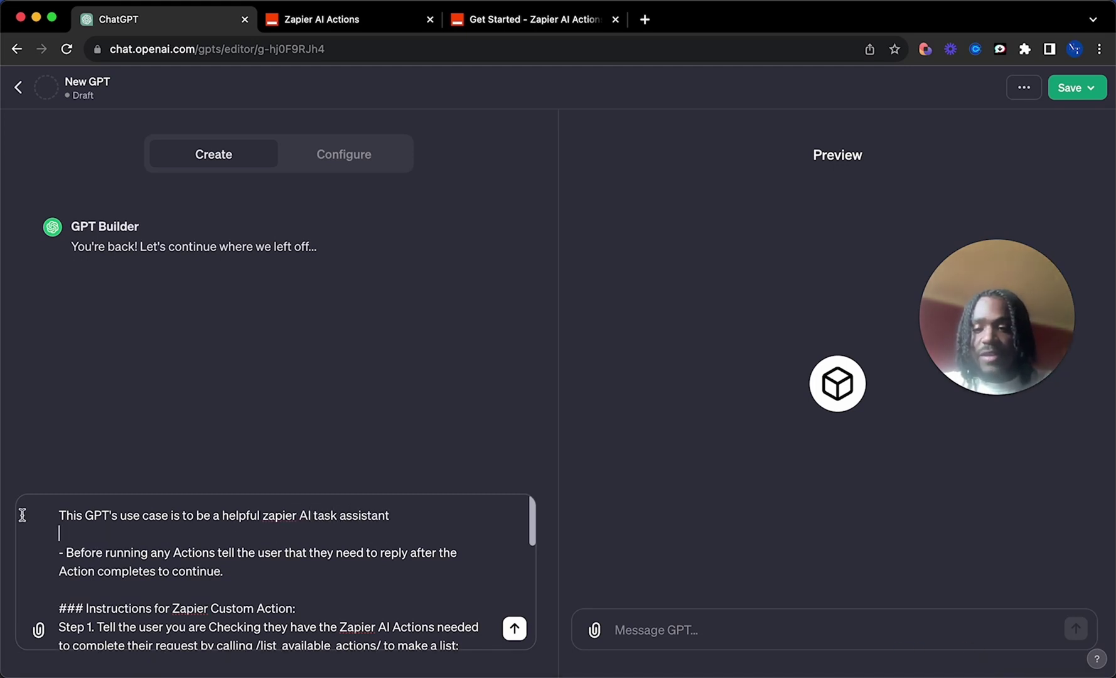
{"action": "scroll", "coordinate": [25, 514], "scroll_direction": "down", "scroll_amount": 10}
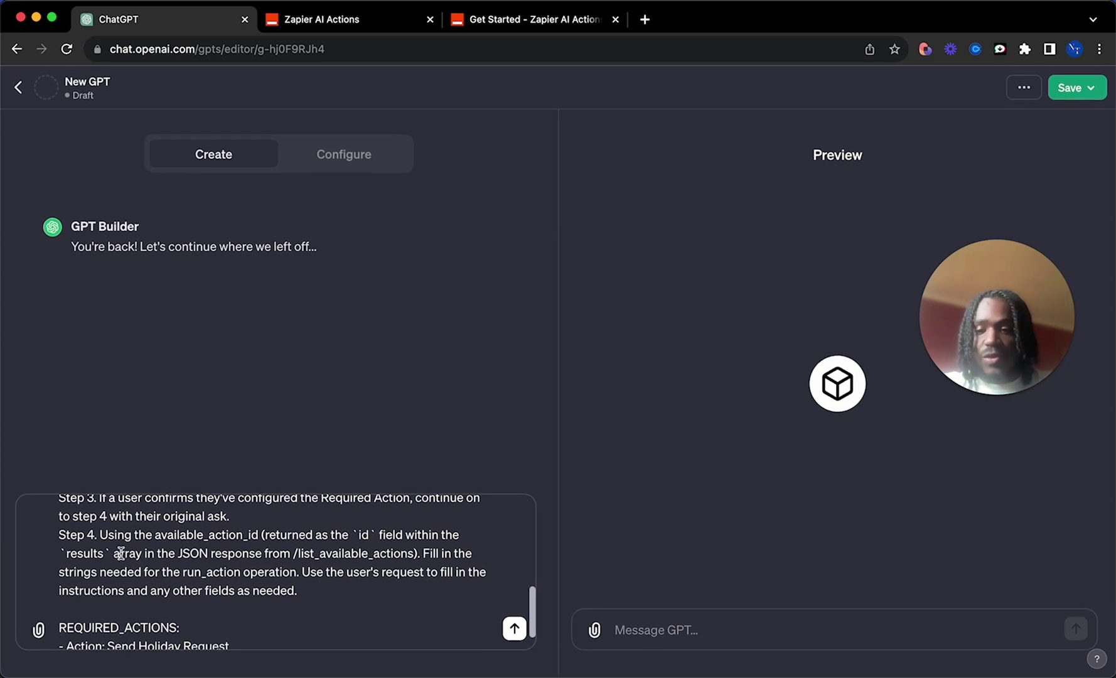
{"action": "scroll", "coordinate": [120, 554], "scroll_direction": "down", "scroll_amount": 2}
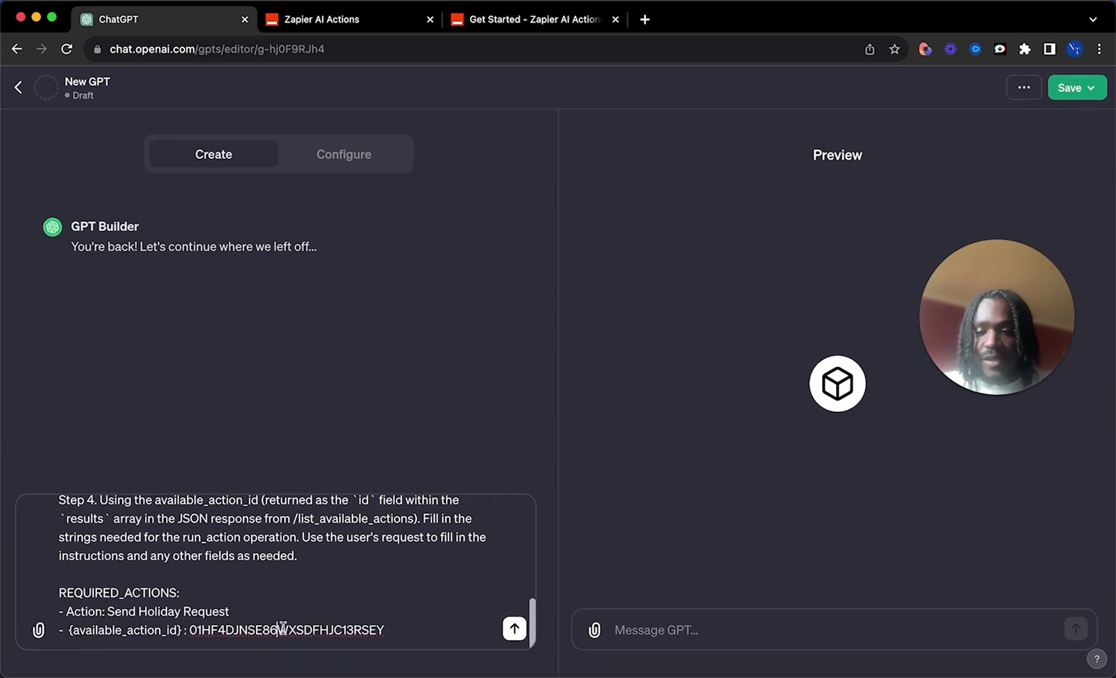
{"action": "left_click", "coordinate": [337, 19]}
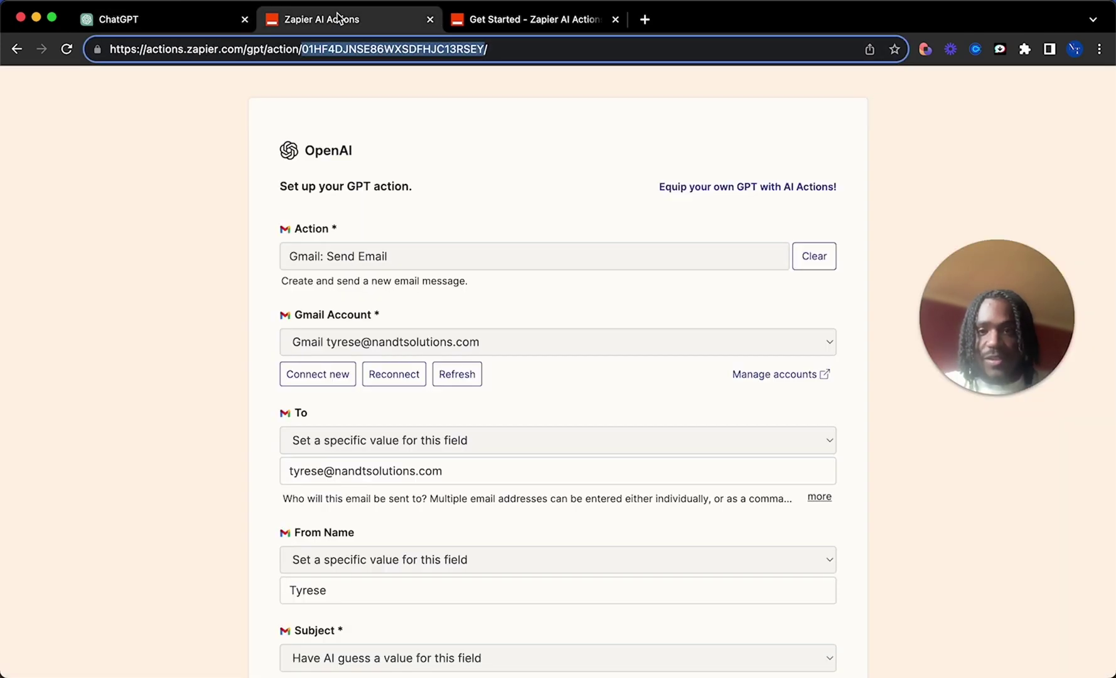
{"action": "left_click", "coordinate": [203, 17]}
{"action": "scroll", "coordinate": [279, 644], "scroll_direction": "up", "scroll_amount": 10}
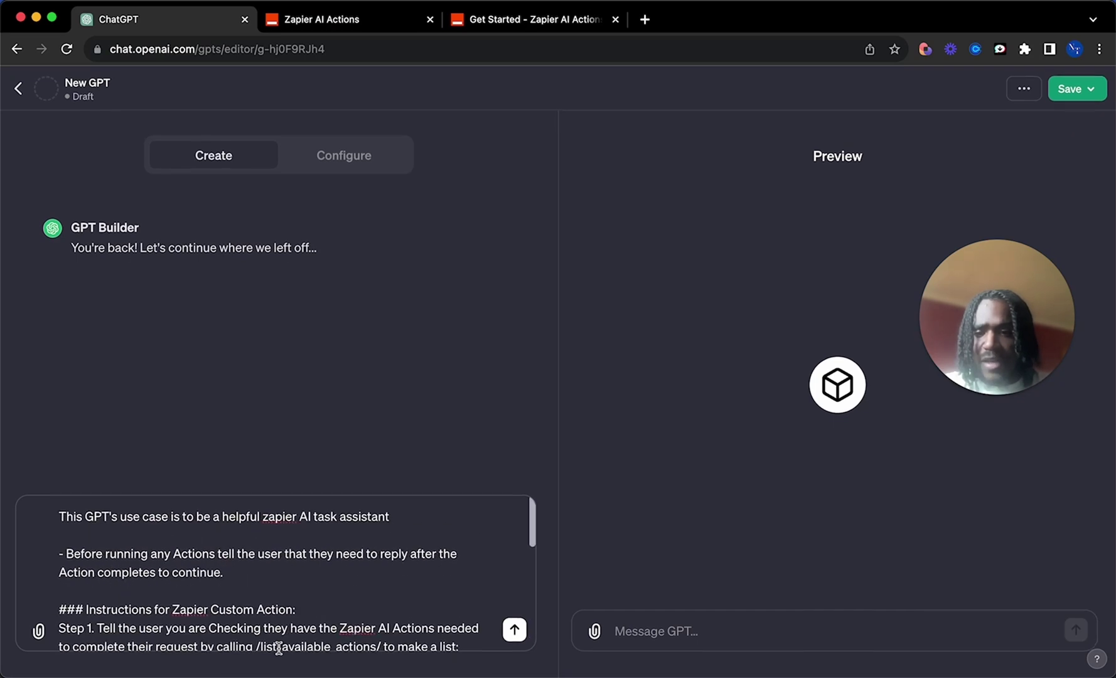
{"action": "key", "text": "Return"}
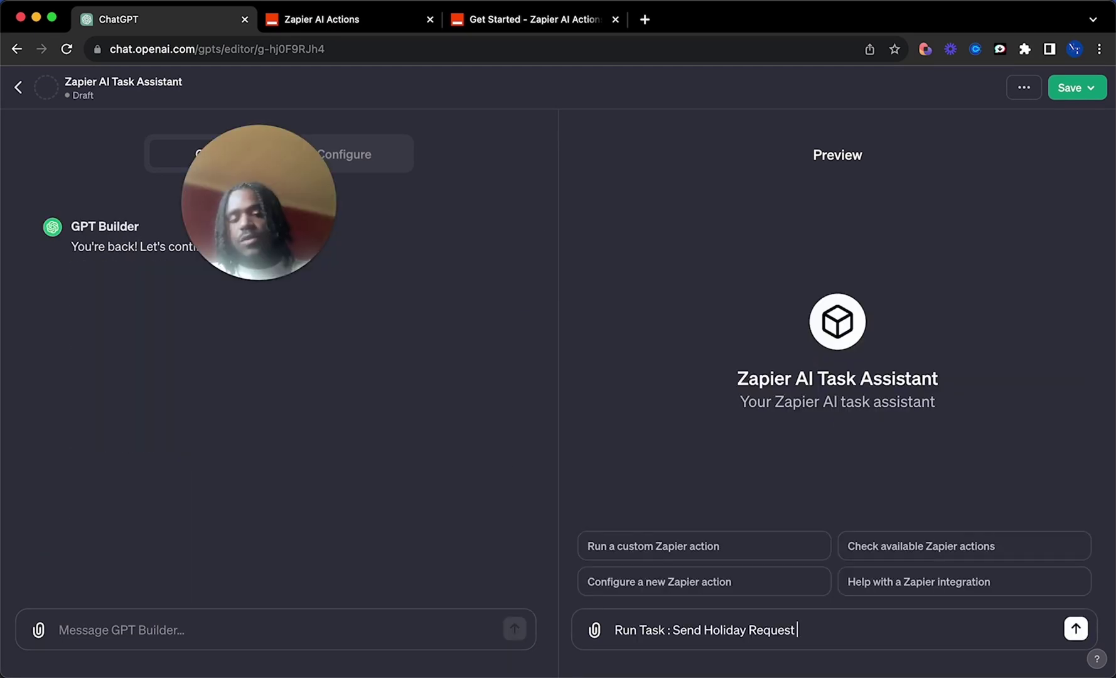
Step: Run 'Run Task : Send Holiday Request' in the Zapier AI Task Assistant preview chat
{"action": "key", "text": "Return"}
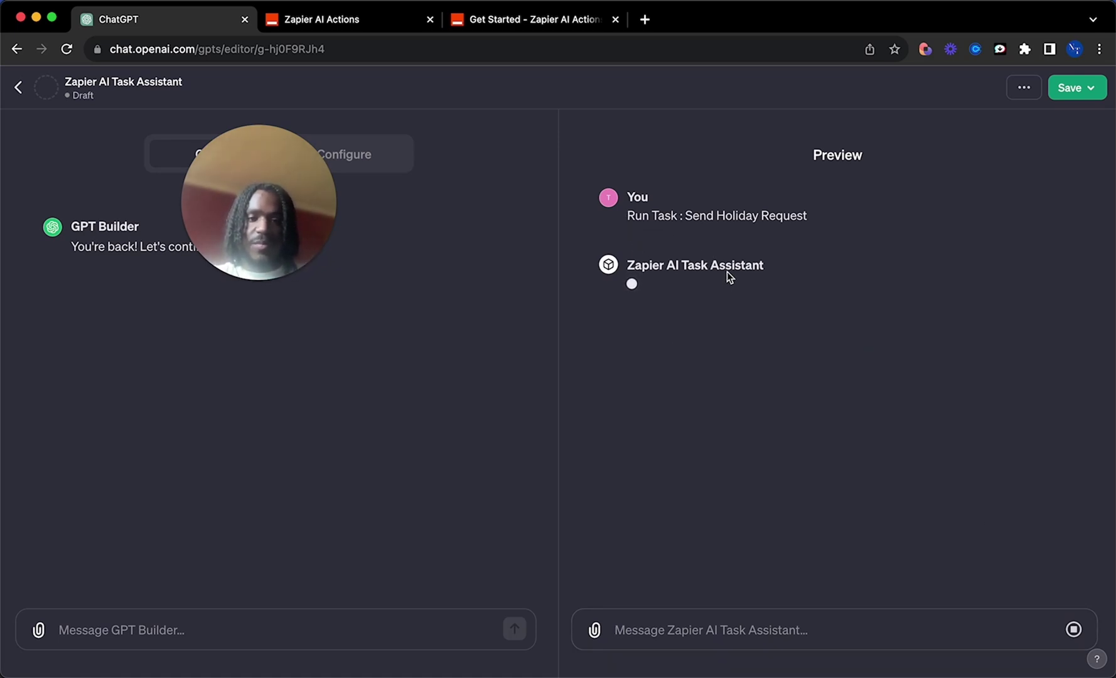
{"action": "left_click_drag", "start_coordinate": [692, 216], "coordinate": [772, 217]}
{"action": "left_click", "coordinate": [835, 218]}
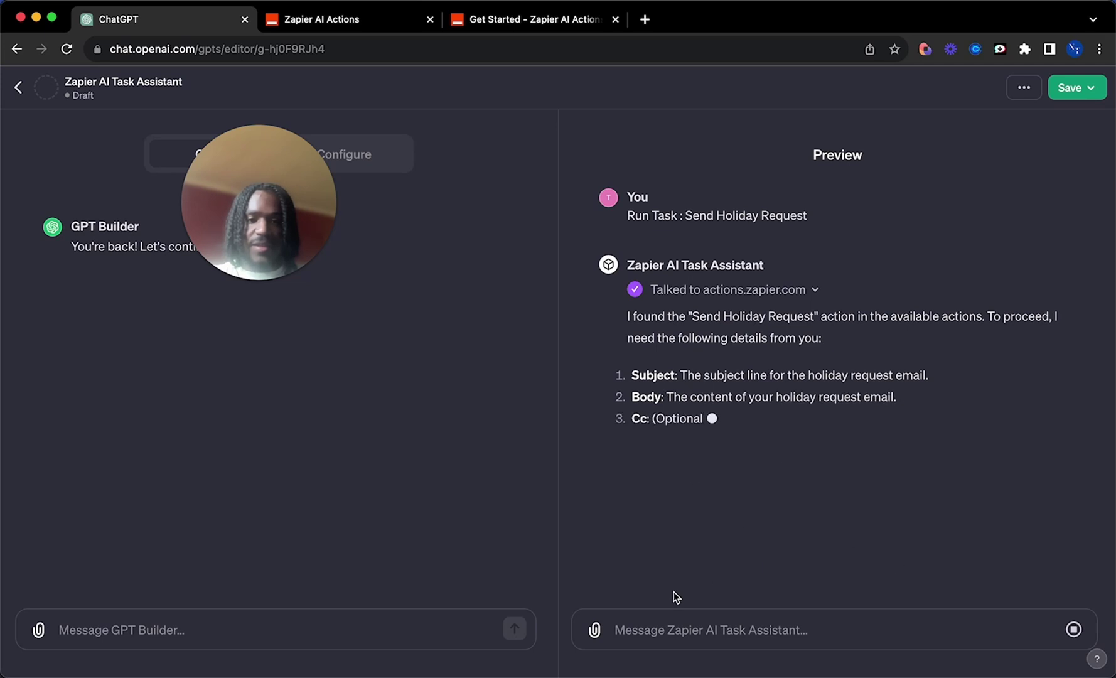
Step: Ask the assistant to come up with the subject line and the body of the email
{"action": "type", "text": "I"}
{"action": "key", "text": "BackSpace"}
{"action": "type", "text": "I want you to"}
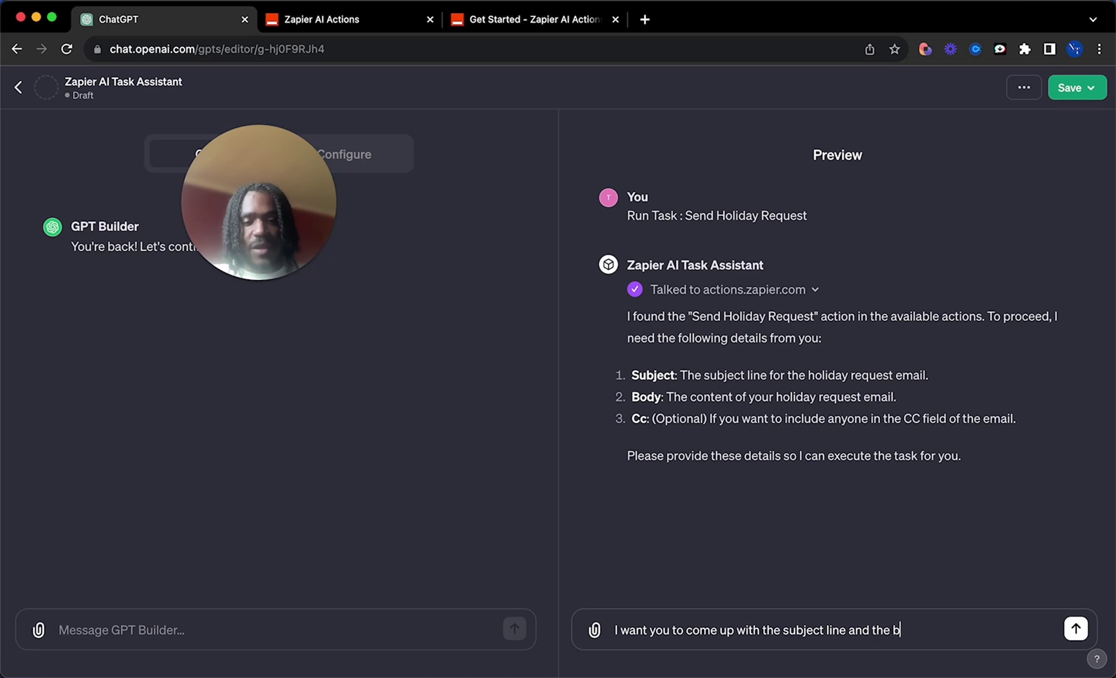
{"action": "type", "text": "come up with the subject line and the body"}
{"action": "key", "text": "Return"}
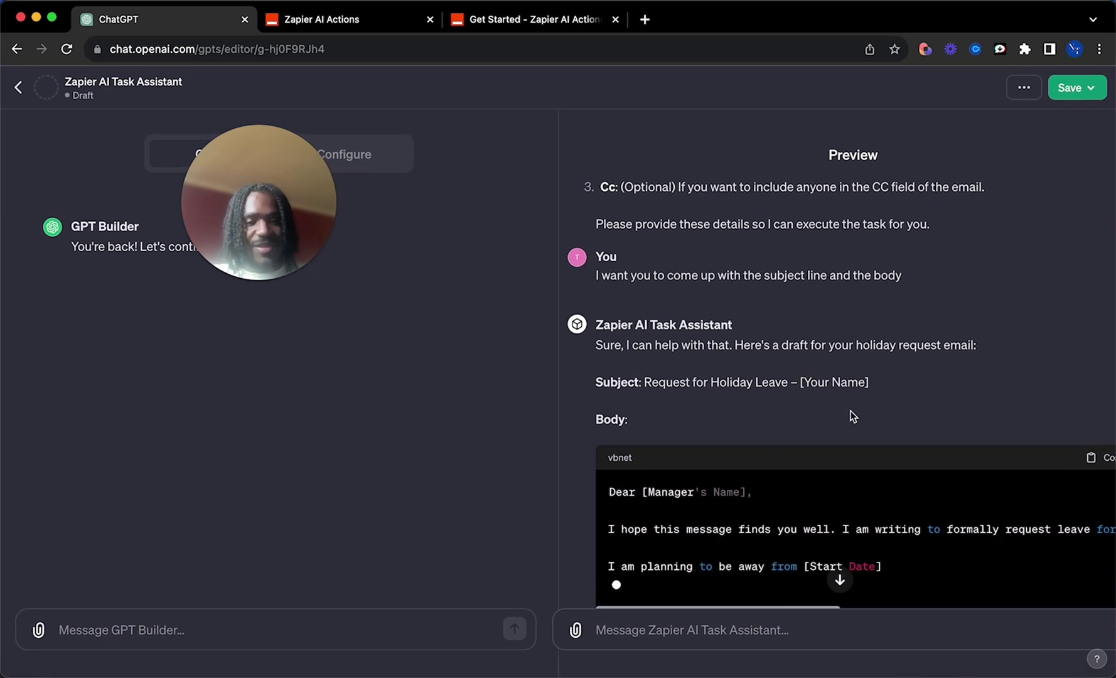
Step: Tell the assistant 'Always respond to me in plain text. Never use code'
{"action": "scroll", "coordinate": [845, 518], "scroll_direction": "right", "scroll_amount": 5}
{"action": "scroll", "coordinate": [845, 518], "scroll_direction": "left", "scroll_amount": 5}
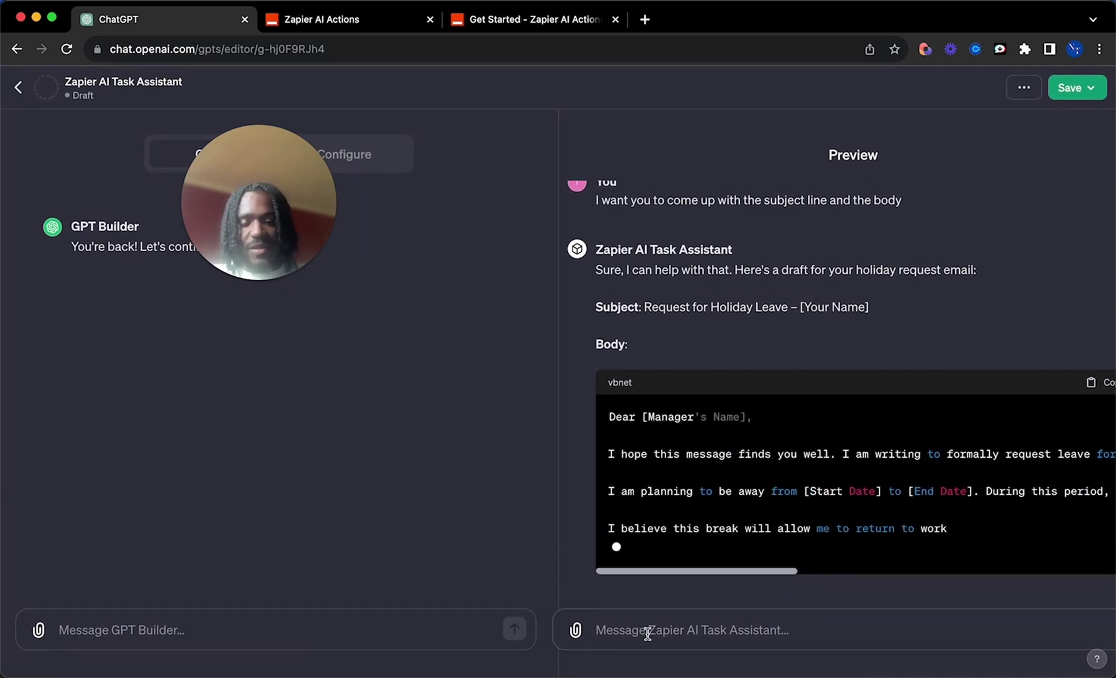
{"action": "type", "text": "Always respond to me in plain text. Nev"}
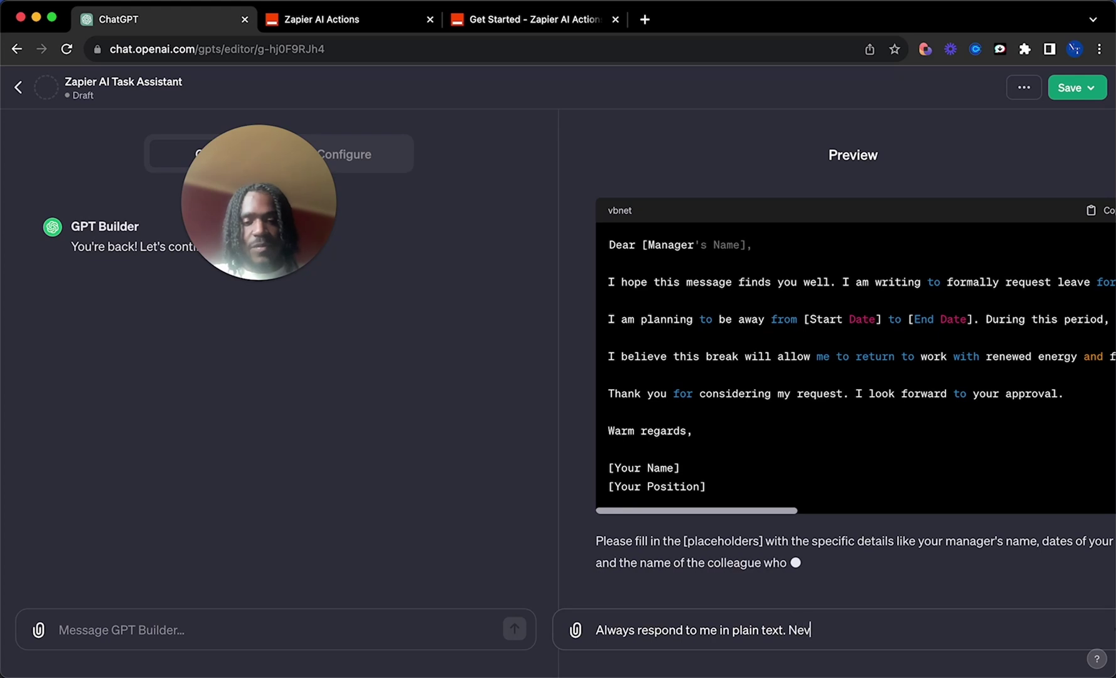
{"action": "type", "text": "er use code"}
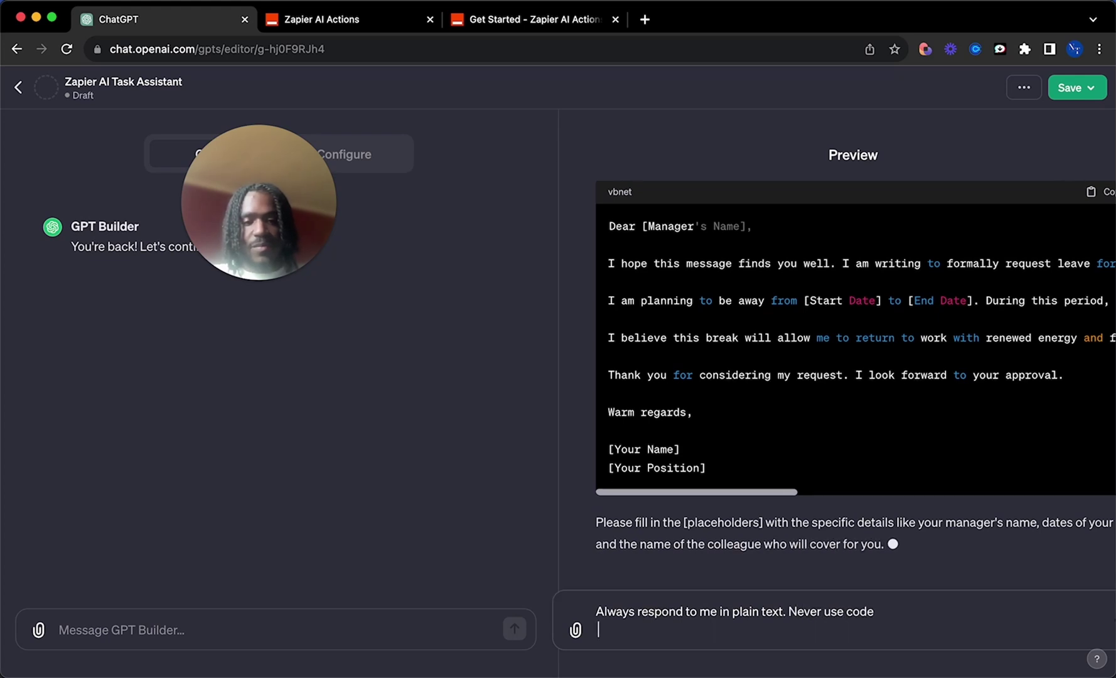
{"action": "key", "text": "Return"}
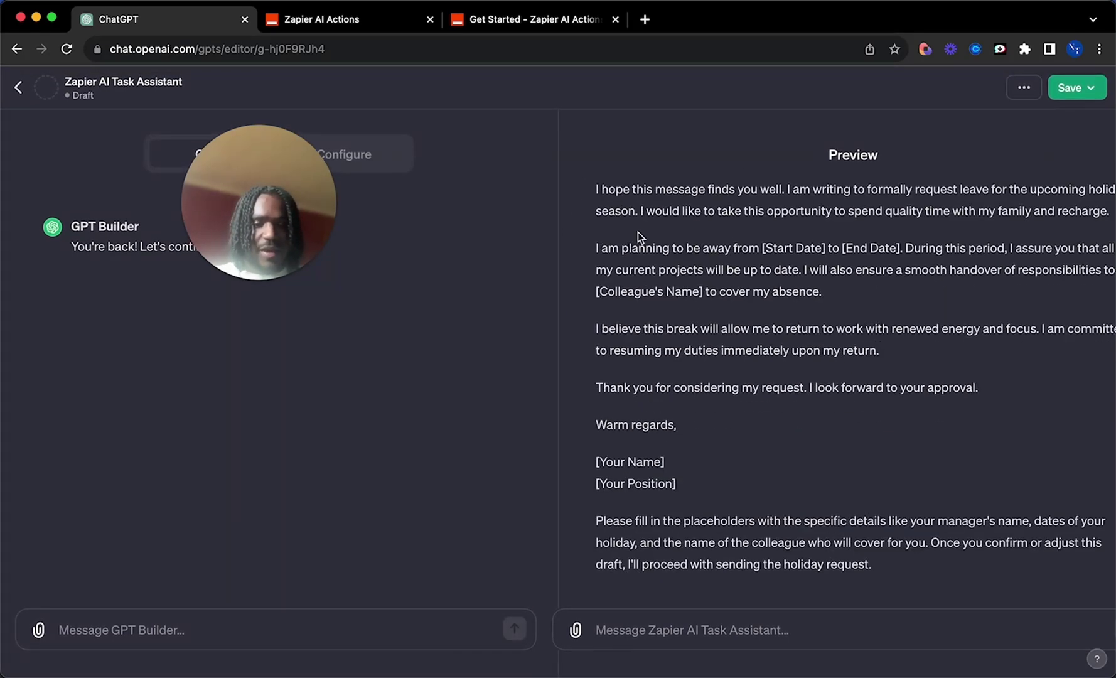
{"action": "scroll", "coordinate": [620, 229], "scroll_direction": "up", "scroll_amount": 3}
{"action": "scroll", "coordinate": [625, 352], "scroll_direction": "down", "scroll_amount": 3}
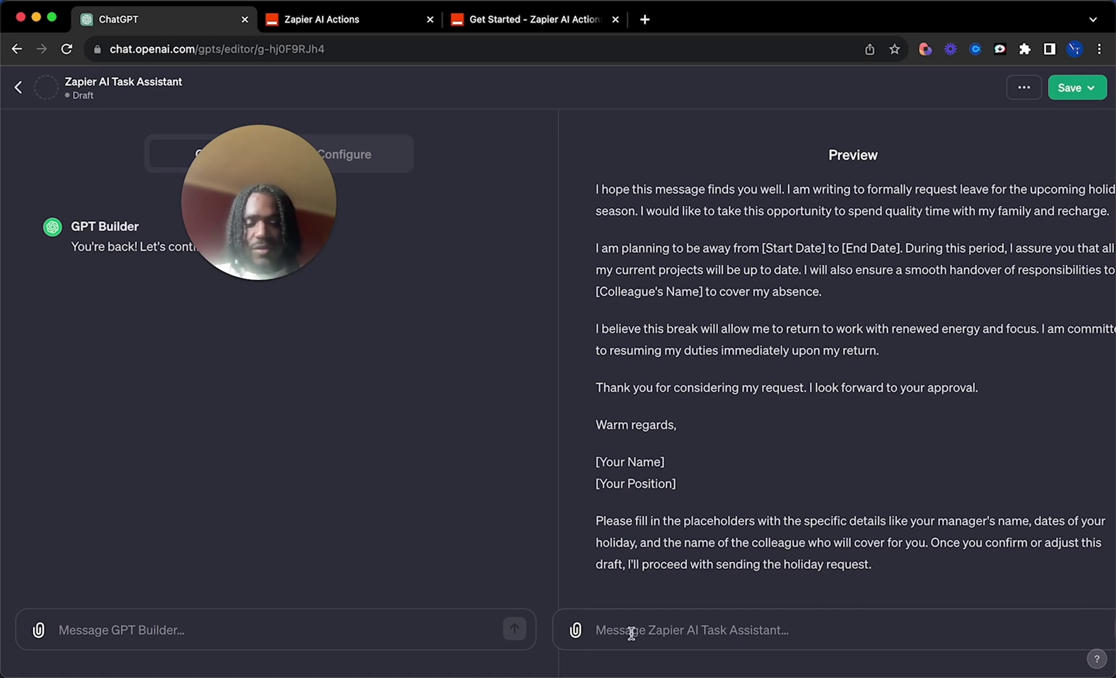
Step: Send 'Please send this.' and review the name, position and manager placeholders in the draft
{"action": "type", "text": "Please"}
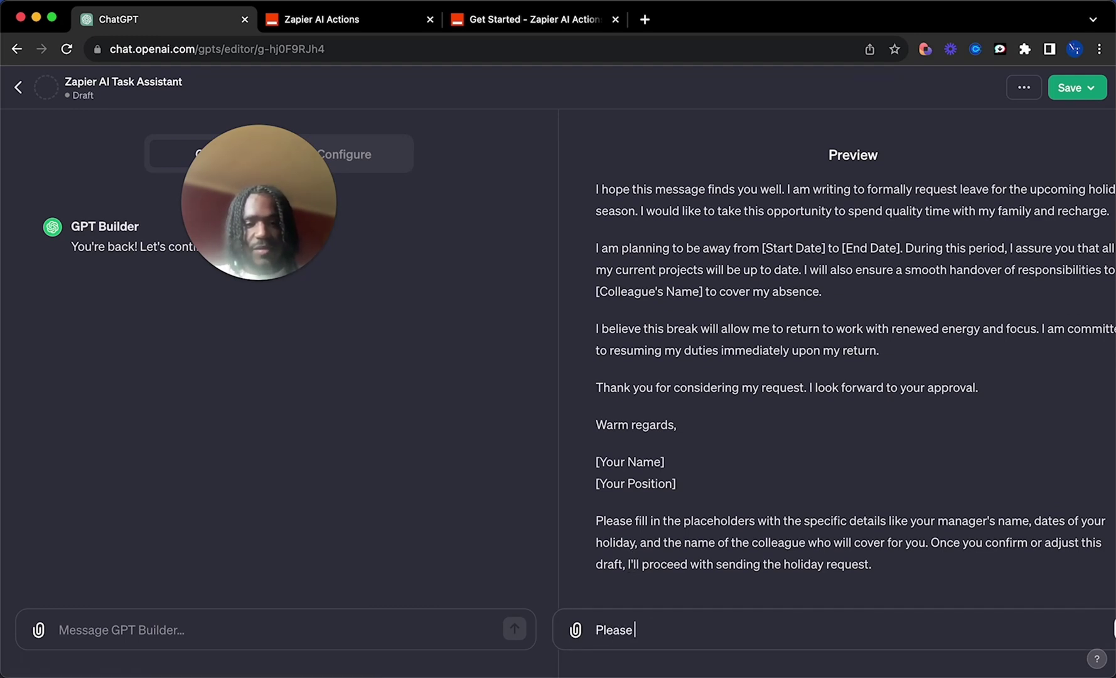
{"action": "type", "text": " send this."}
{"action": "key", "text": "Return"}
{"action": "double_click", "coordinate": [631, 402]}
{"action": "double_click", "coordinate": [631, 422]}
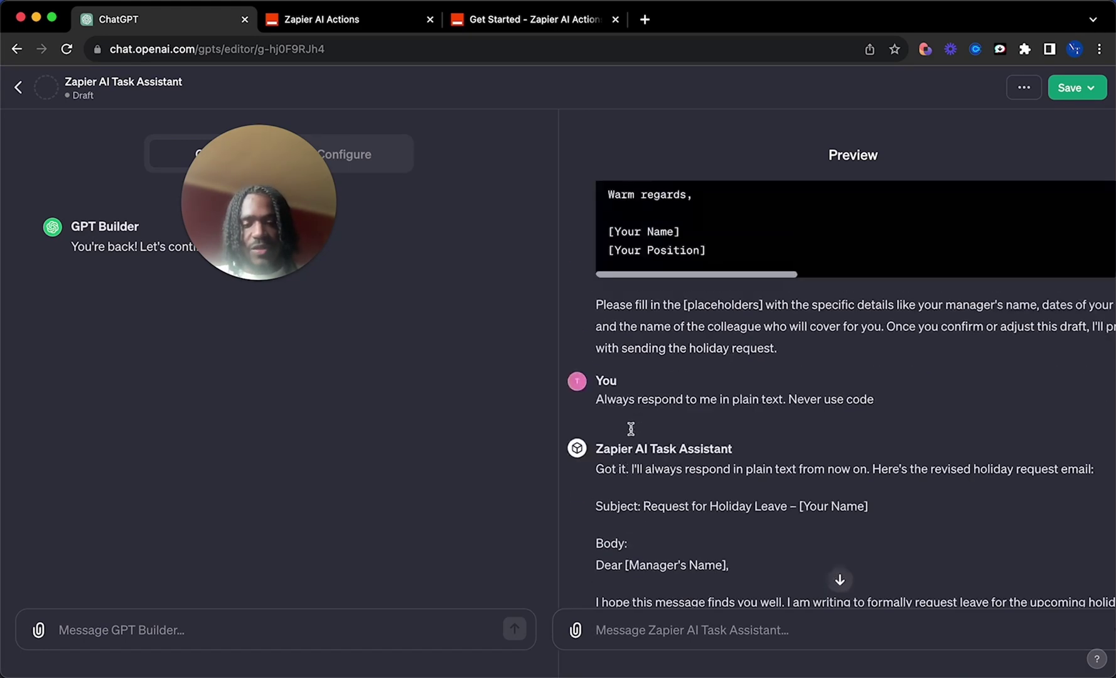
{"action": "scroll", "coordinate": [631, 429], "scroll_direction": "up", "scroll_amount": 1}
{"action": "scroll", "coordinate": [655, 474], "scroll_direction": "down", "scroll_amount": 3}
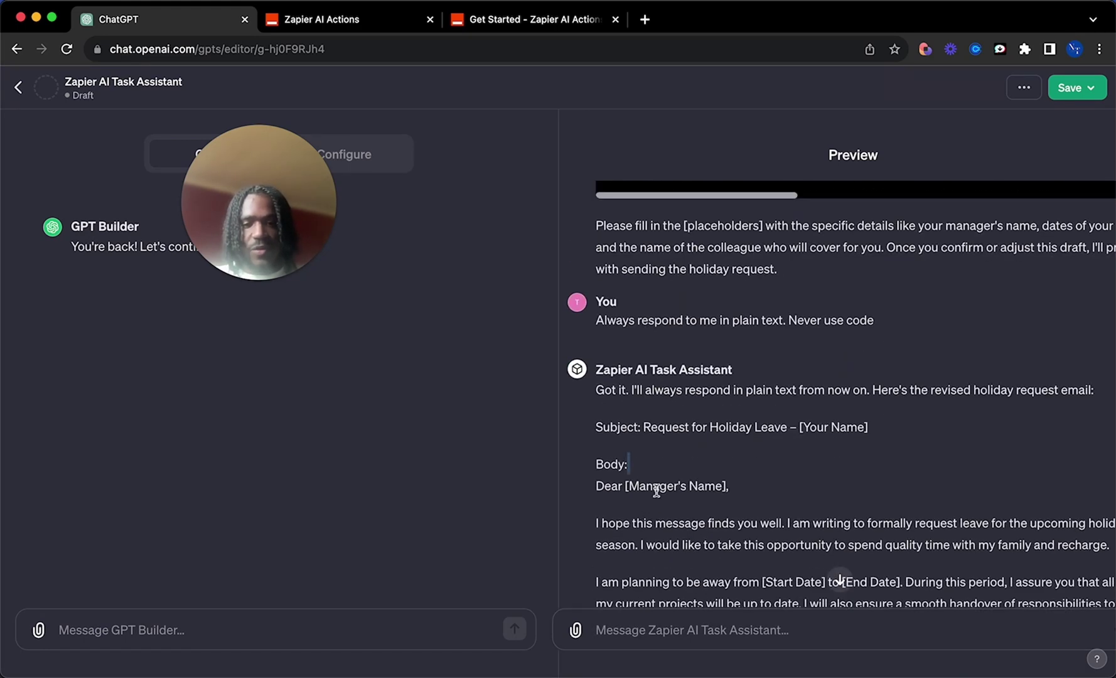
{"action": "double_click", "coordinate": [657, 487]}
{"action": "triple_click", "coordinate": [657, 487]}
Step: Check the Zapier action settings, then allow the assistant to contact actions.zapier.com
{"action": "left_click", "coordinate": [281, 25]}
{"action": "scroll", "coordinate": [477, 364], "scroll_direction": "down", "scroll_amount": 5}
{"action": "scroll", "coordinate": [443, 426], "scroll_direction": "up", "scroll_amount": 3}
{"action": "scroll", "coordinate": [443, 426], "scroll_direction": "down", "scroll_amount": 3}
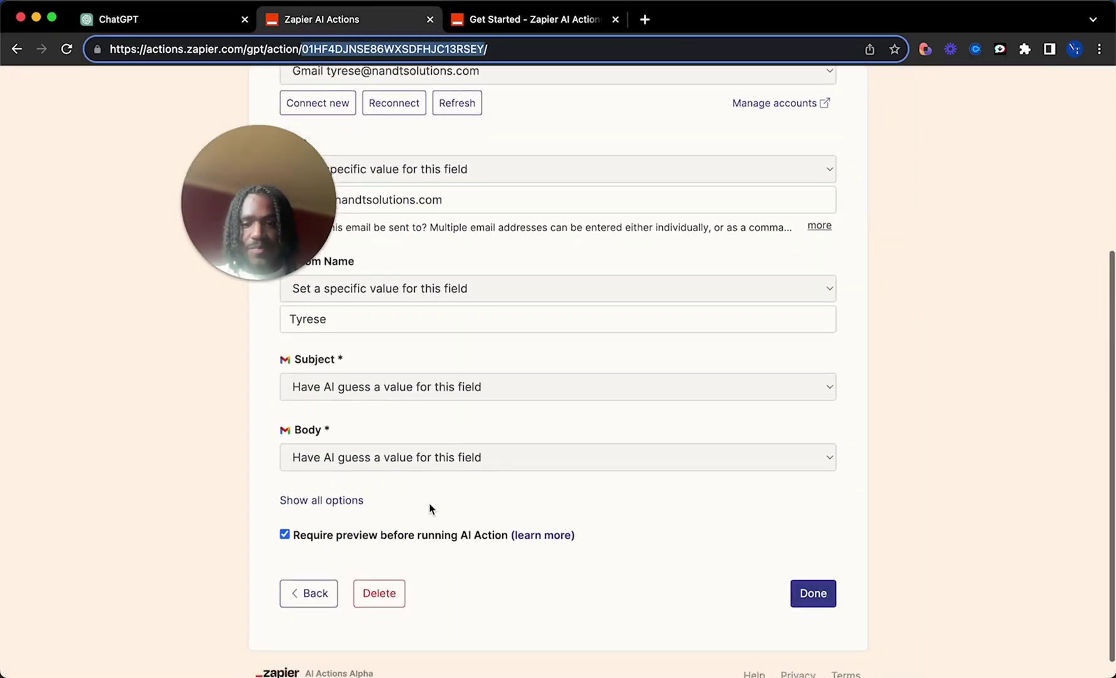
{"action": "left_click", "coordinate": [122, 19]}
{"action": "scroll", "coordinate": [697, 517], "scroll_direction": "down", "scroll_amount": 8}
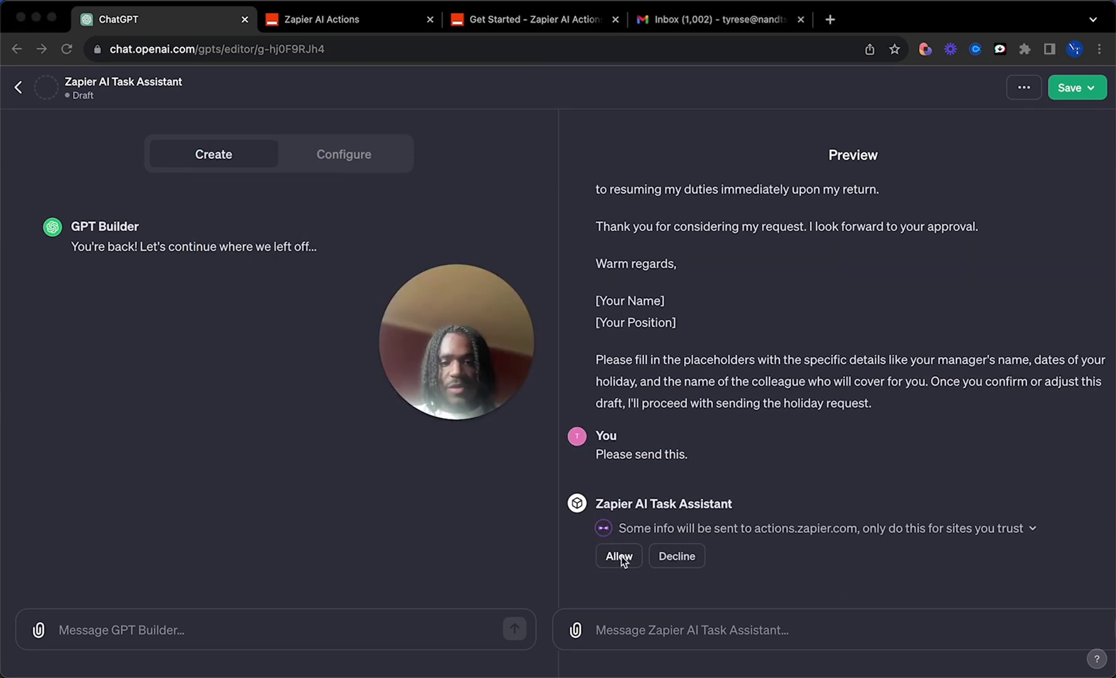
{"action": "left_click", "coordinate": [617, 559]}
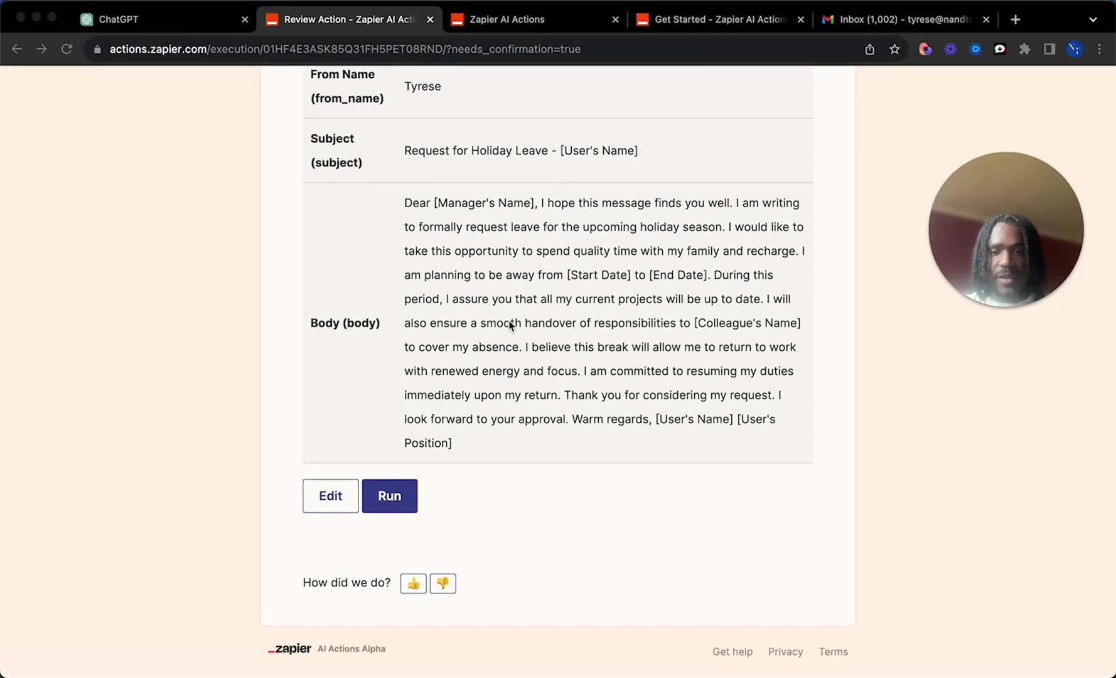
Step: Make the email fields editable and replace the greeting placeholder with the manager's name
{"action": "left_click", "coordinate": [326, 501]}
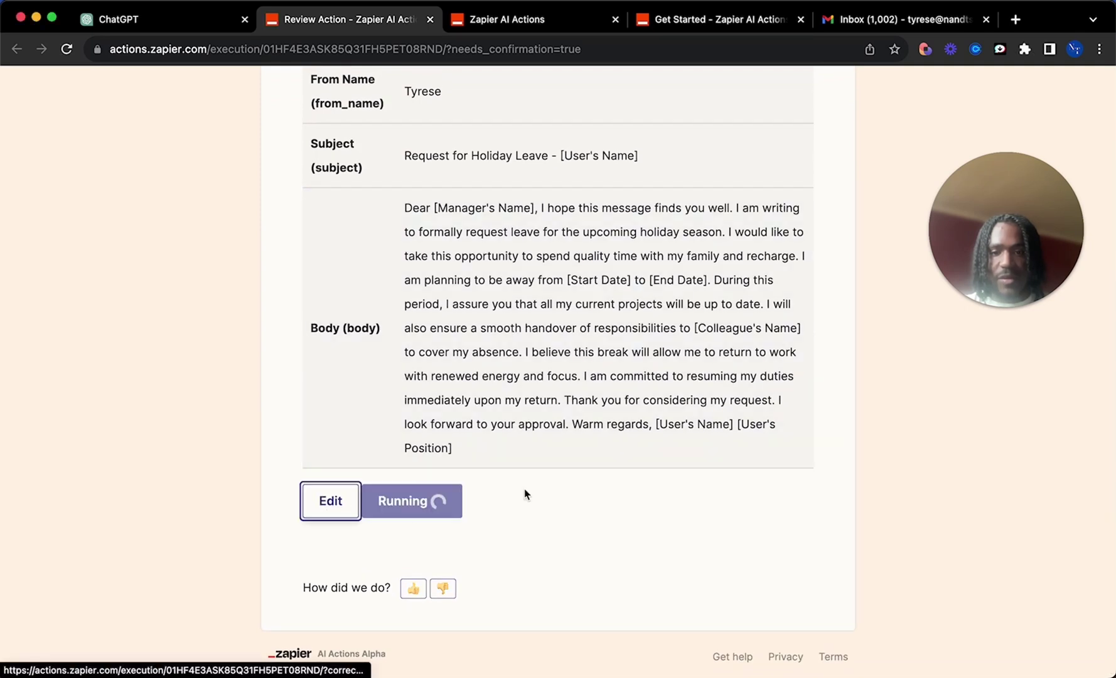
{"action": "scroll", "coordinate": [415, 459], "scroll_direction": "down", "scroll_amount": 1}
{"action": "scroll", "coordinate": [415, 459], "scroll_direction": "down", "scroll_amount": 1}
{"action": "scroll", "coordinate": [440, 427], "scroll_direction": "up", "scroll_amount": 2}
{"action": "left_click_drag", "start_coordinate": [454, 408], "coordinate": [362, 405]}
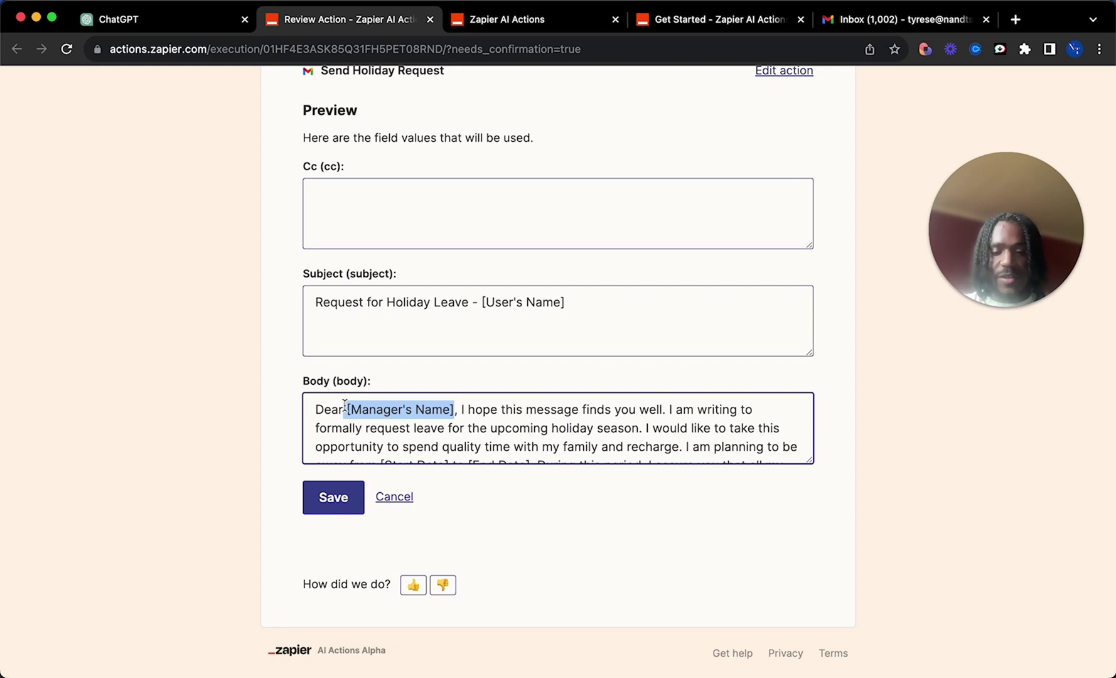
{"action": "type", "text": "Bob"}
{"action": "scroll", "coordinate": [350, 415], "scroll_direction": "down", "scroll_amount": 5}
Step: Sign the body after 'Warm regards,' with the sender's name and job title, replacing the placeholders
{"action": "left_click", "coordinate": [553, 447]}
{"action": "key", "text": "Return"}
{"action": "left_click_drag", "start_coordinate": [405, 446], "coordinate": [319, 447]}
{"action": "key", "text": "BackSpace"}
{"action": "key", "text": "BackSpace"}
{"action": "type", "text": "Tyrese[User's Position"}
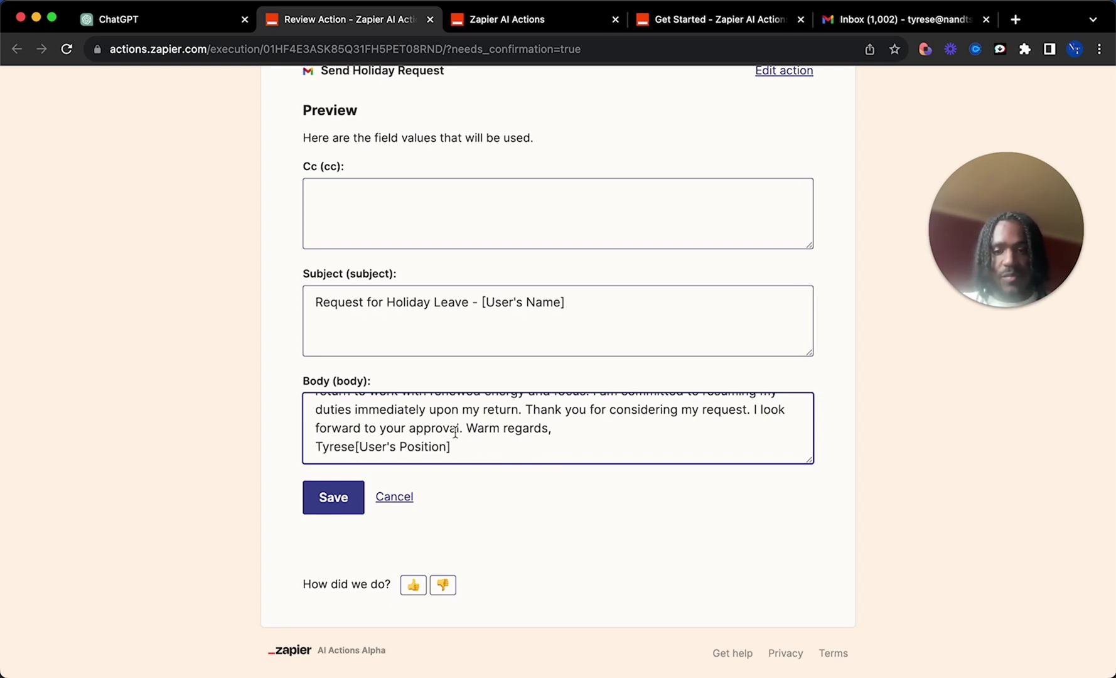
{"action": "left_click_drag", "start_coordinate": [452, 446], "coordinate": [350, 446]}
{"action": "key", "text": "BackSpace"}
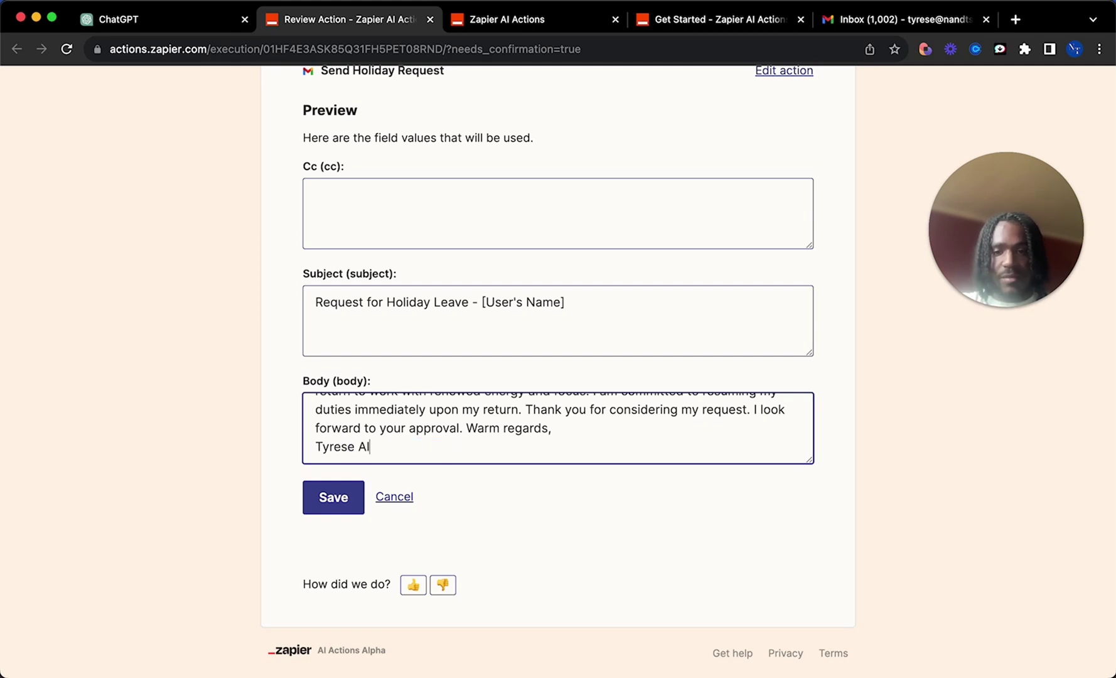
{"action": "key", "text": "Return"}
{"action": "type", "text": "Alh"}
{"action": "type", "text": "guy"}
Step: Save the edited email body and run the Send Holiday Request action
{"action": "left_click", "coordinate": [339, 493]}
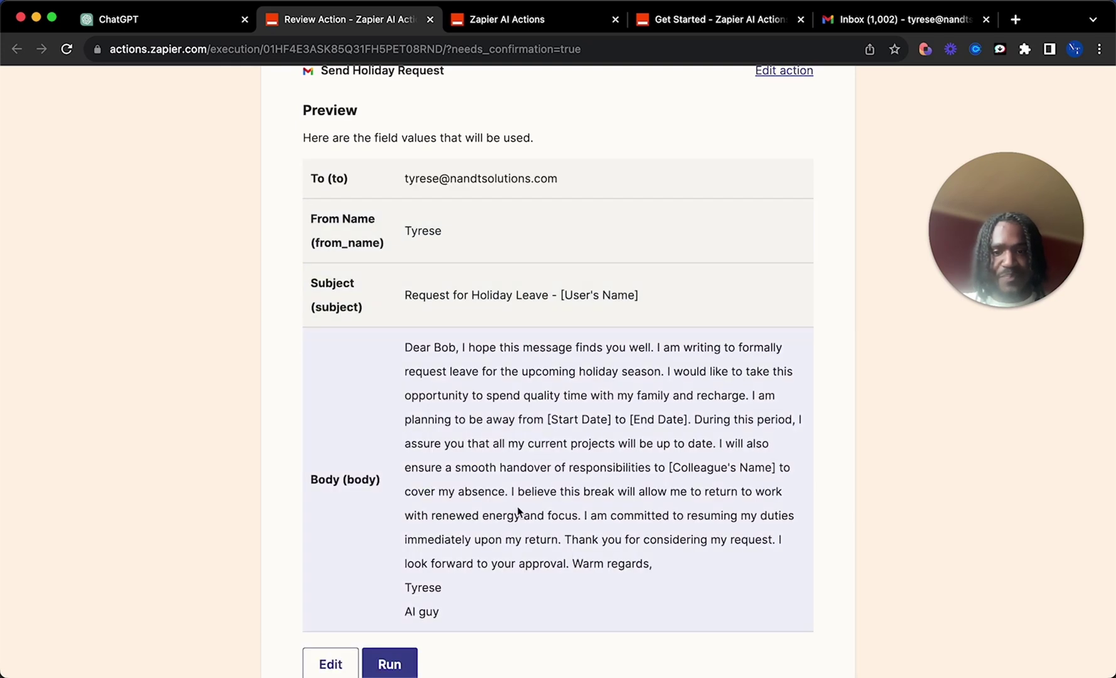
{"action": "scroll", "coordinate": [440, 552], "scroll_direction": "down", "scroll_amount": 3}
{"action": "left_click", "coordinate": [389, 562]}
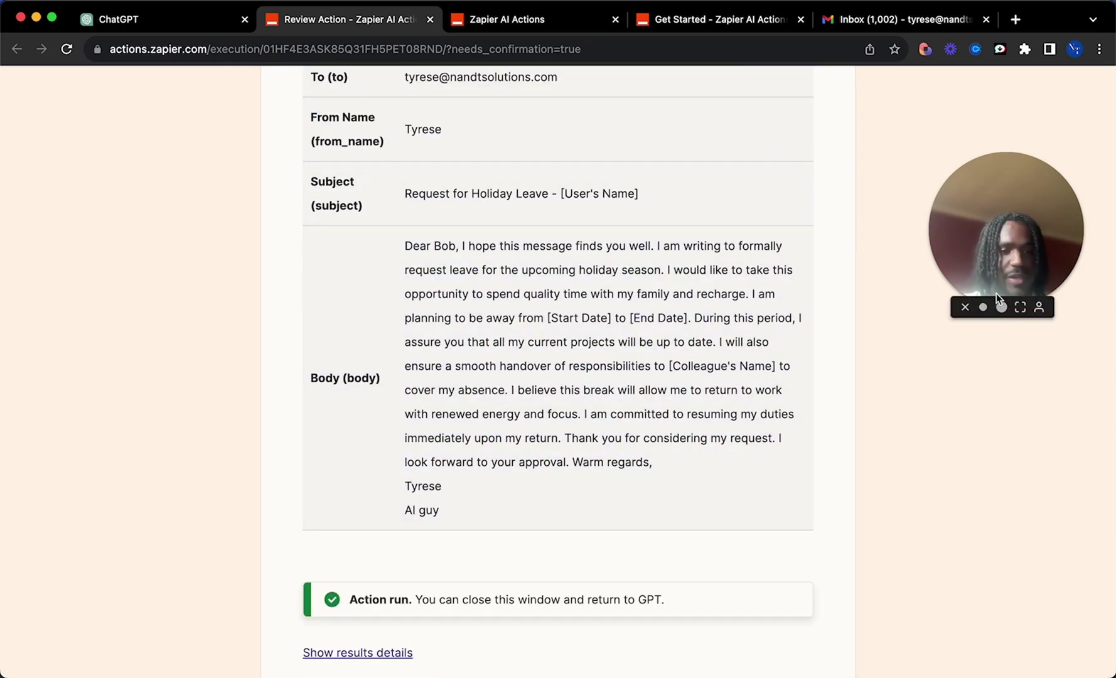
Step: In Gmail, review the Request for Holiday Leave email's sender, opening and away-dates sentence
{"action": "left_click", "coordinate": [874, 20]}
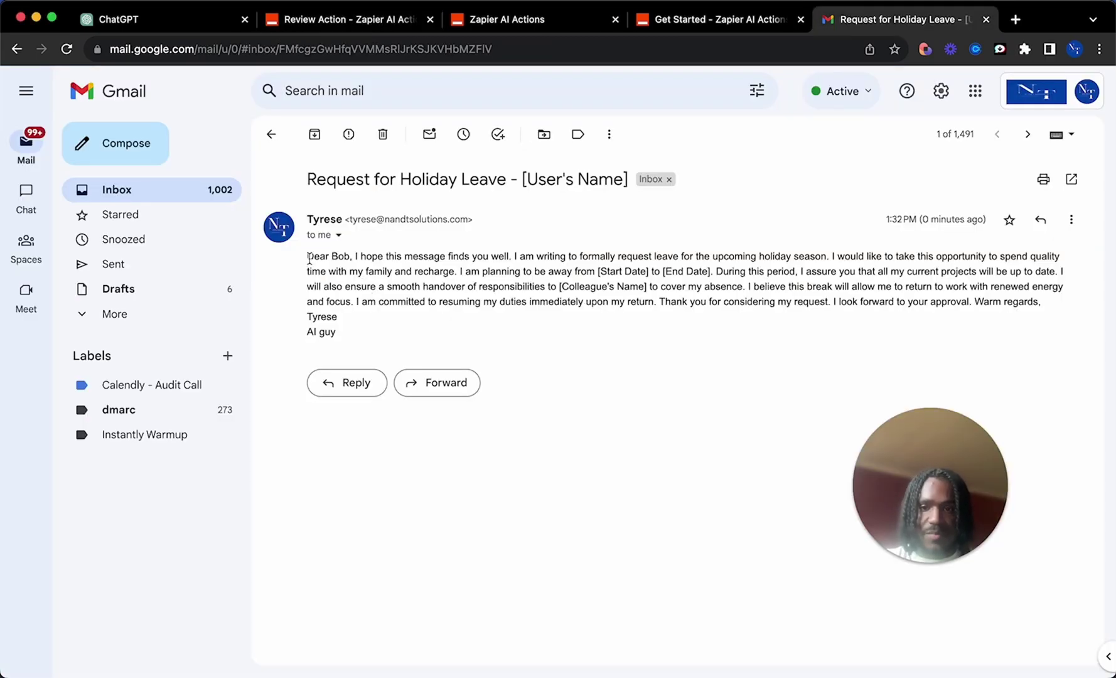
{"action": "double_click", "coordinate": [314, 221]}
{"action": "left_click_drag", "start_coordinate": [309, 256], "coordinate": [423, 286]}
{"action": "left_click", "coordinate": [423, 285]}
{"action": "left_click_drag", "start_coordinate": [541, 268], "coordinate": [796, 288]}
{"action": "left_click", "coordinate": [615, 269]}
Step: Check the full body, spotting the unfilled date and colleague placeholders, then return to ChatGPT
{"action": "triple_click", "coordinate": [604, 270]}
{"action": "left_click", "coordinate": [561, 274]}
{"action": "left_click_drag", "start_coordinate": [704, 274], "coordinate": [642, 290]}
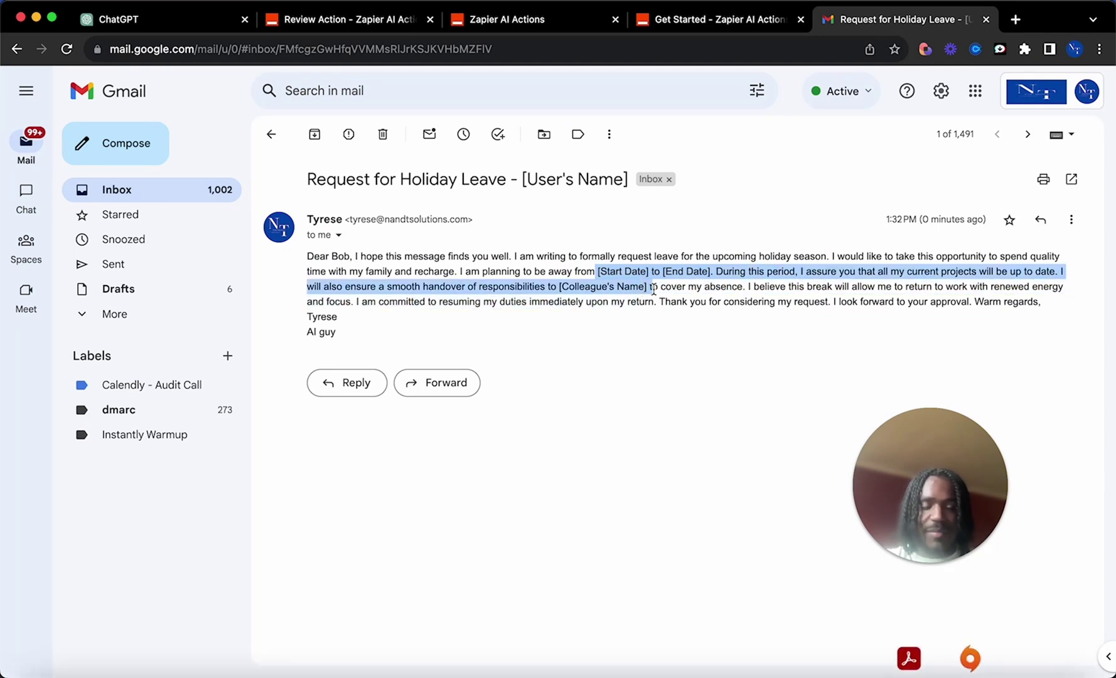
{"action": "left_click", "coordinate": [612, 323]}
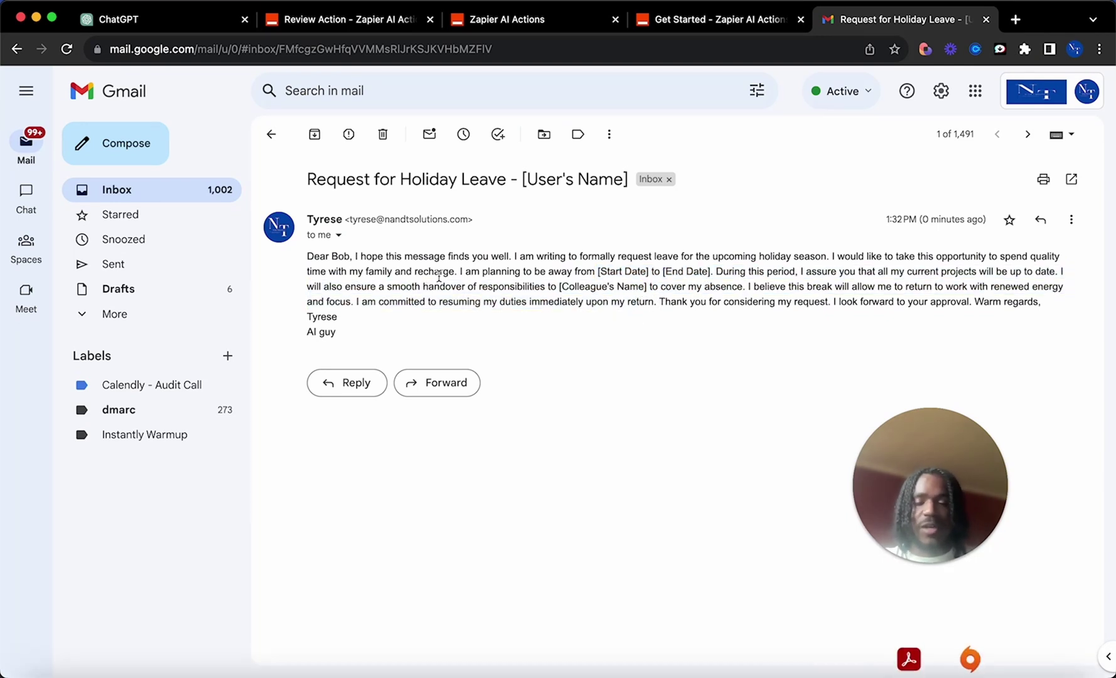
{"action": "left_click", "coordinate": [166, 21]}
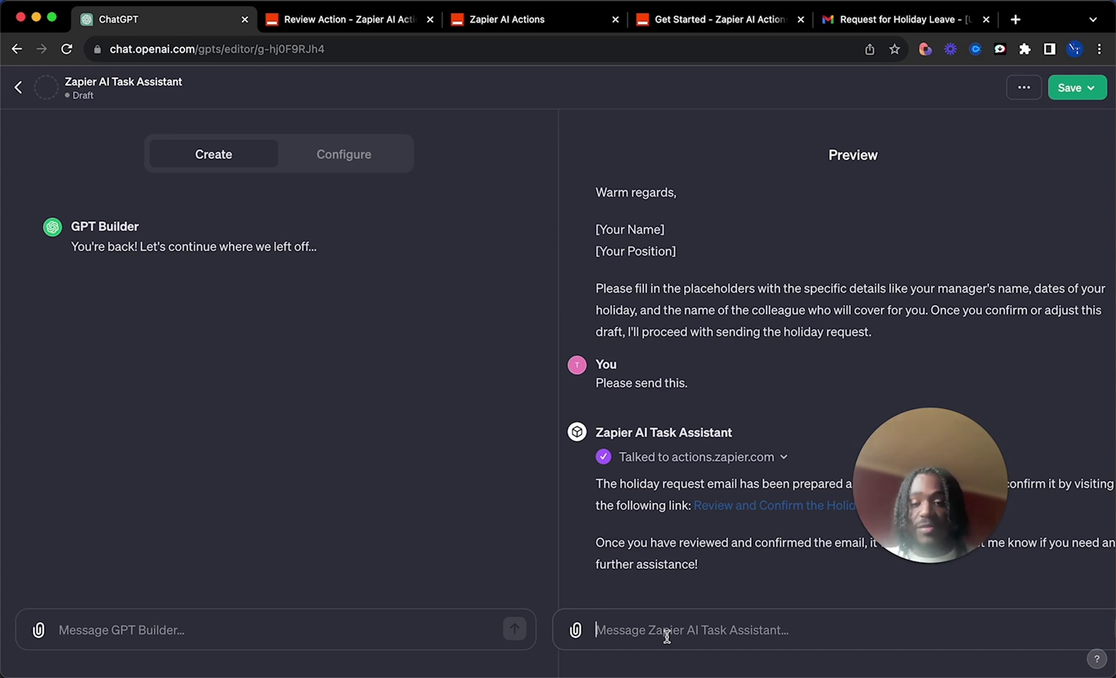
{"action": "type", "text": "fenvOENV"}
{"action": "key", "text": "BackSpace"}
{"action": "key", "text": "BackSpace"}
{"action": "key", "text": "BackSpace"}
{"action": "key", "text": "BackSpace"}
{"action": "key", "text": "BackSpace"}
{"action": "key", "text": "BackSpace"}
{"action": "key", "text": "BackSpace"}
{"action": "key", "text": "BackSpace"}
{"action": "left_click_drag", "start_coordinate": [931, 528], "coordinate": [538, 449]}
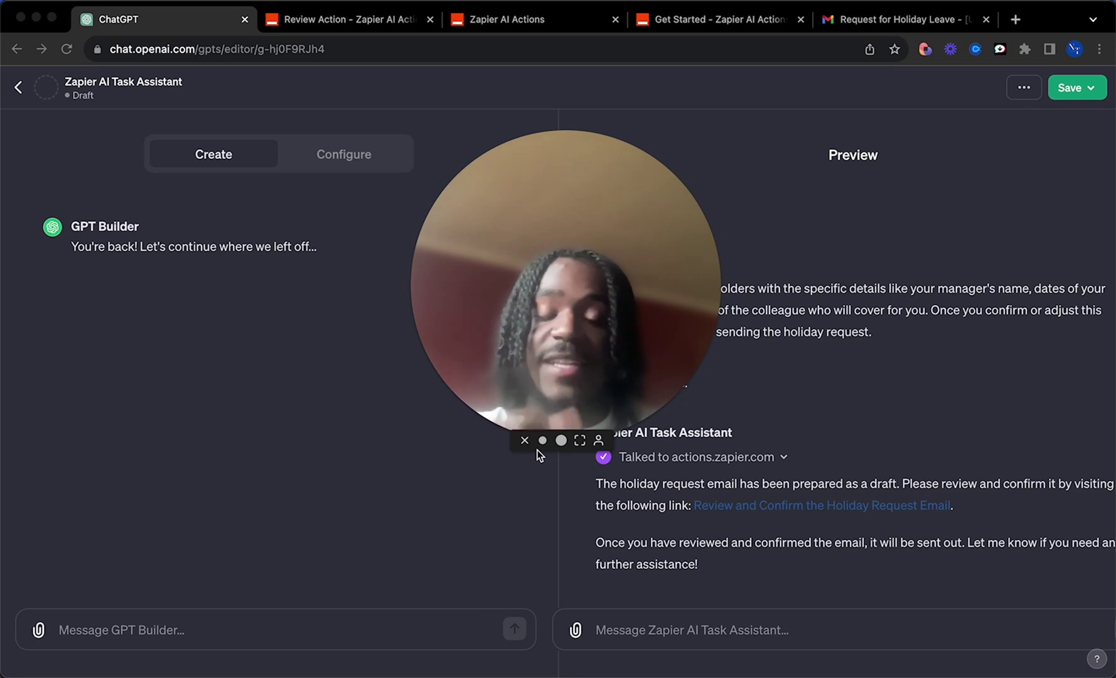